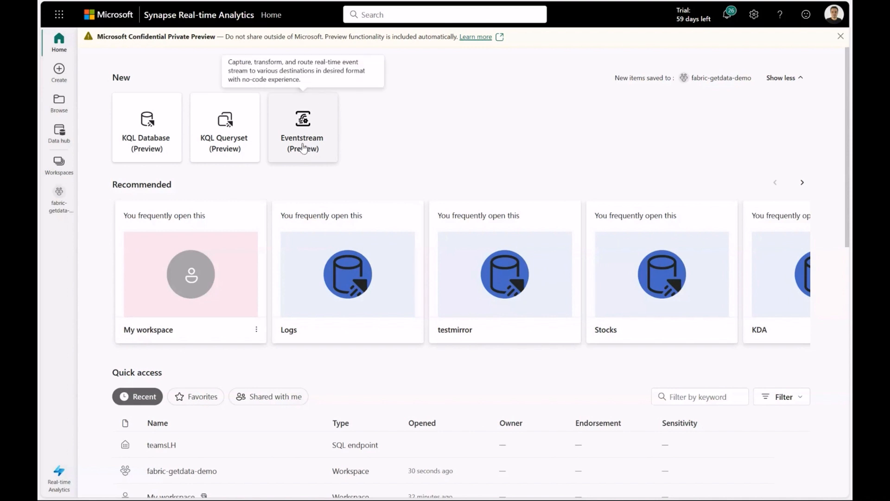
# Create a new KQL database named DemoDB in the fabric-getdata-demo workspace
pyautogui.click(163, 146)
pyautogui.click(407, 239)
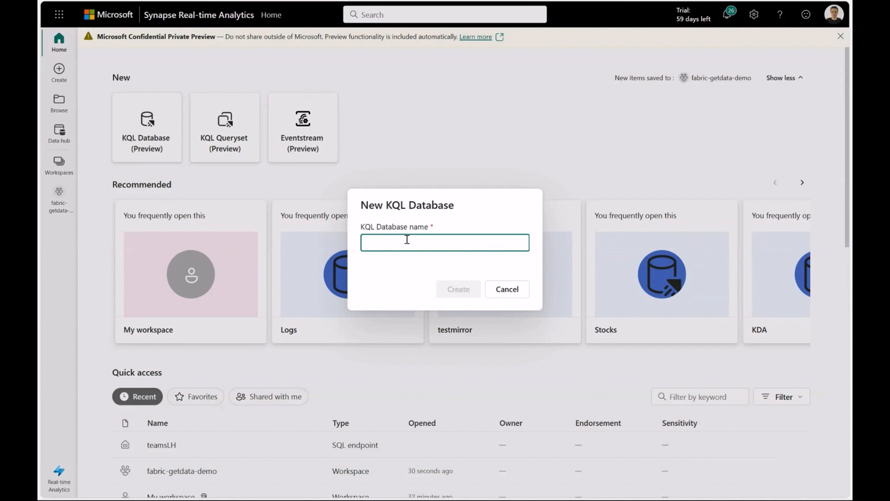
pyautogui.write('DemoDM')
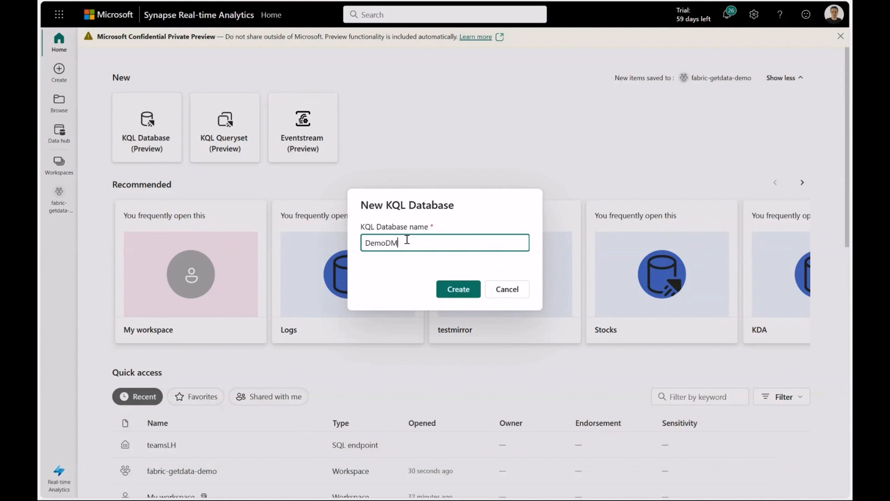
pyautogui.write('B')
pyautogui.click(457, 289)
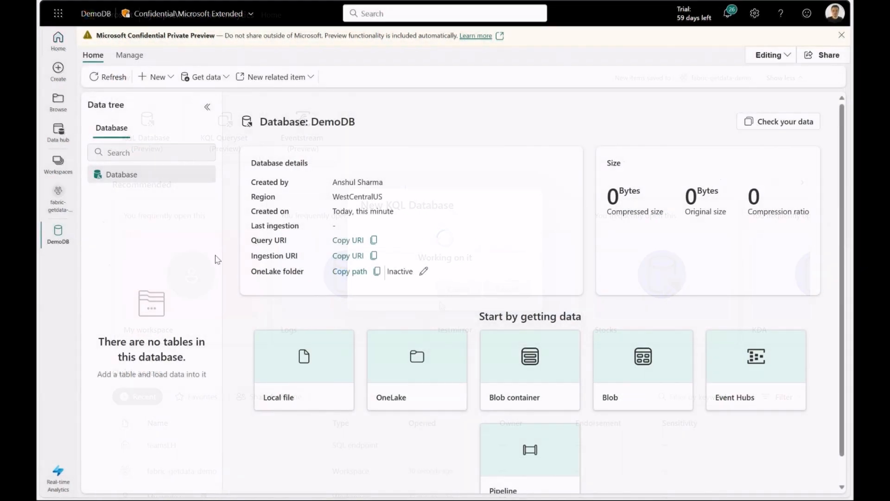
# Begin a local file ingestion into DemoDB with a new table named StocksDaily as the destination
pyautogui.click(138, 178)
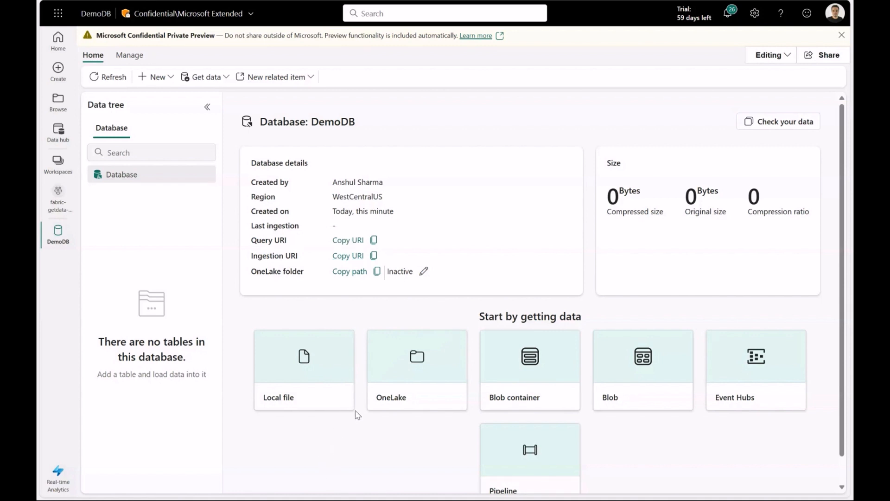
pyautogui.scroll(-1, 357, 414)
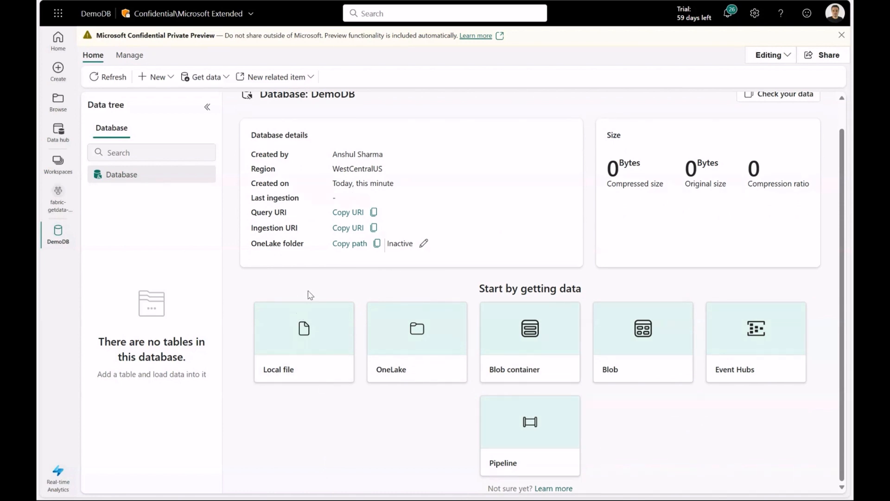
pyautogui.click(210, 82)
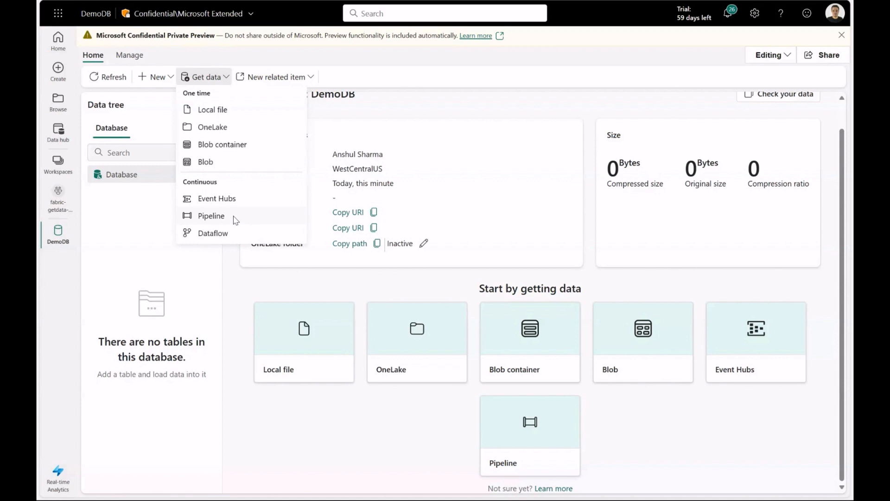
pyautogui.click(213, 110)
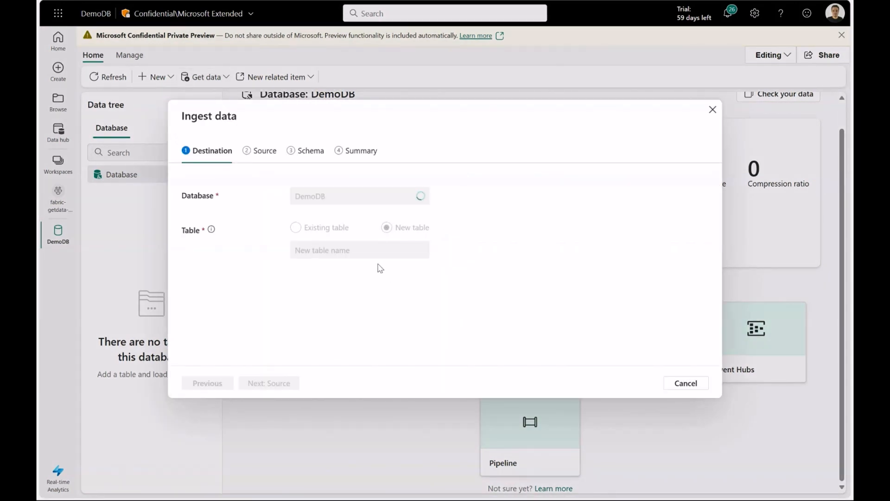
pyautogui.click(359, 251)
pyautogui.write('St')
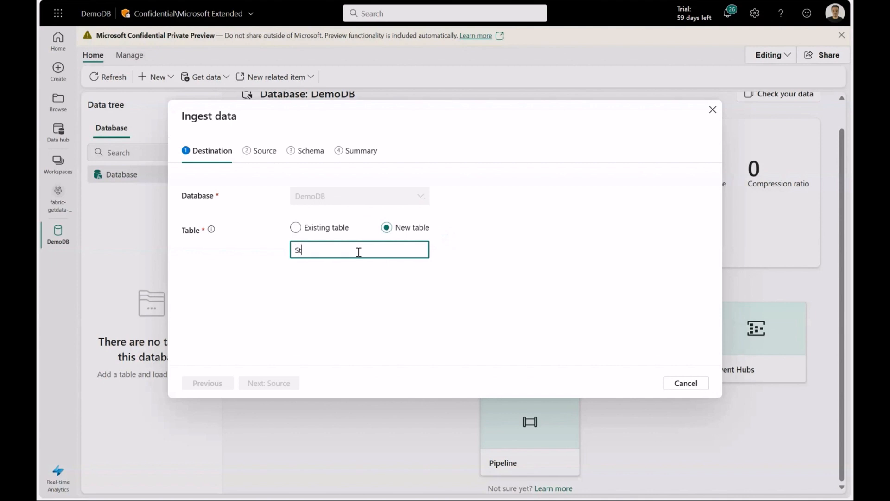
pyautogui.write('ocksDaily')
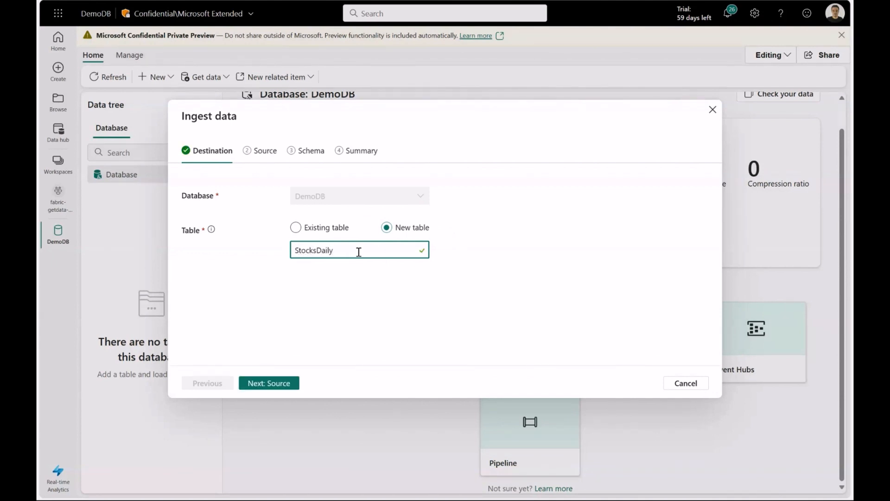
pyautogui.click(282, 383)
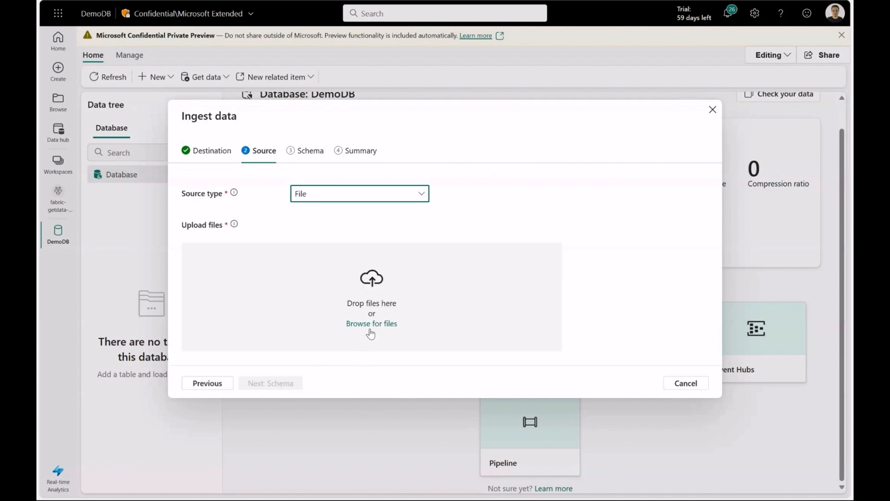
# Upload stocks_2022.csv as the source file and continue to the schema definition
pyautogui.click(376, 327)
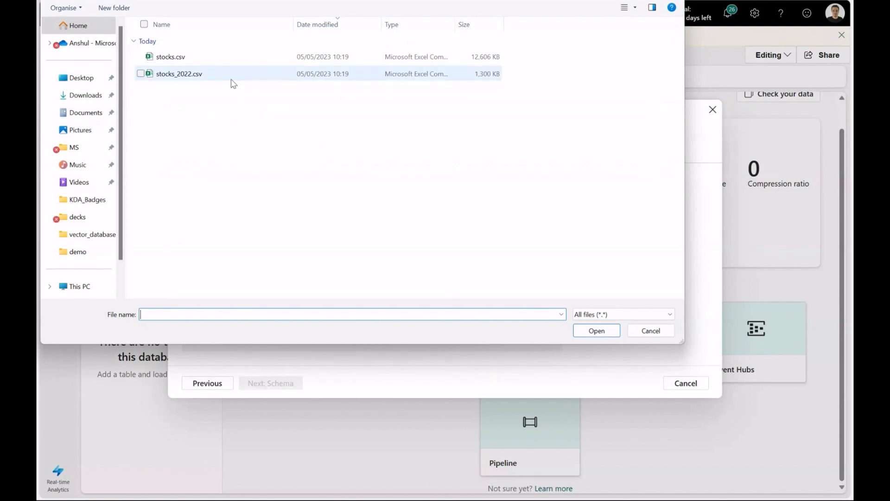
pyautogui.doubleClick(232, 80)
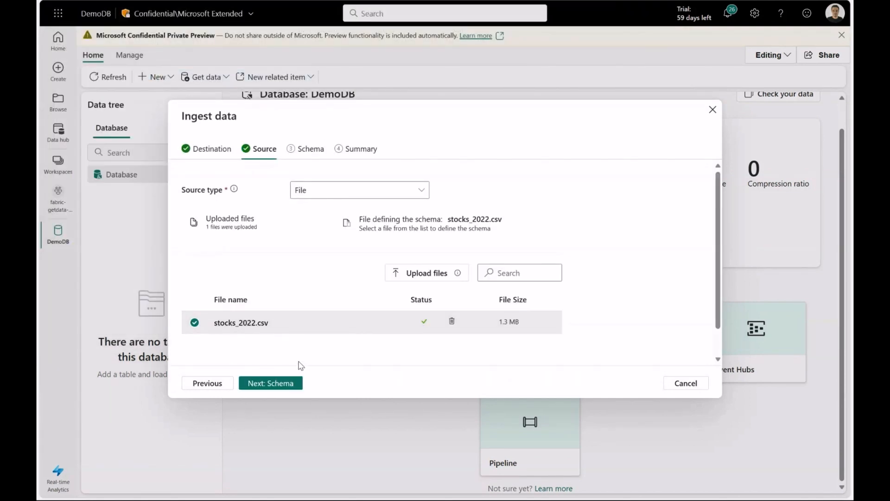
pyautogui.click(282, 384)
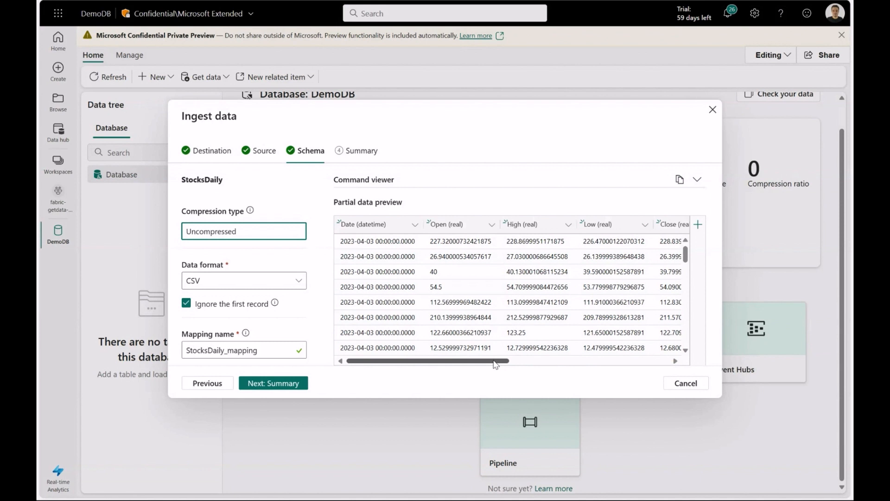
# Review the partial data preview of StocksDaily and the data type choices for the Date column
pyautogui.moveTo(495, 365)
pyautogui.mouseDown()
pyautogui.moveTo(533, 363)
pyautogui.moveTo(497, 370)
pyautogui.mouseUp()
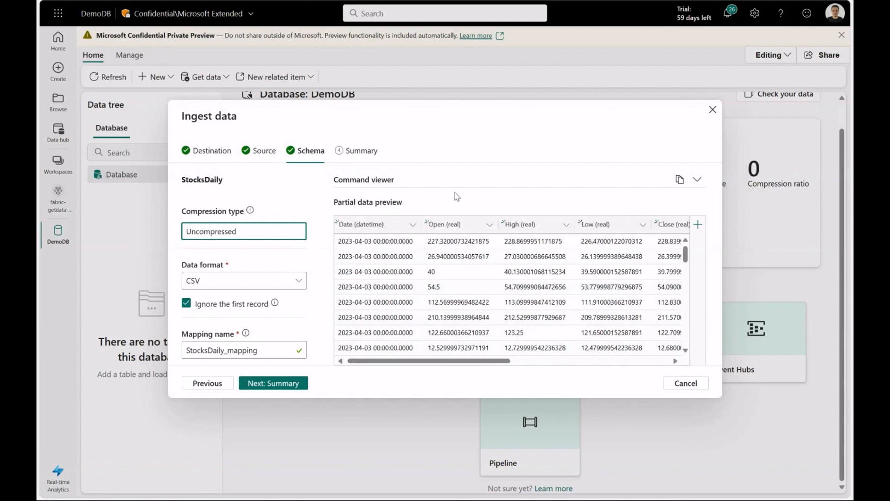
pyautogui.click(413, 225)
pyautogui.moveTo(434, 248)
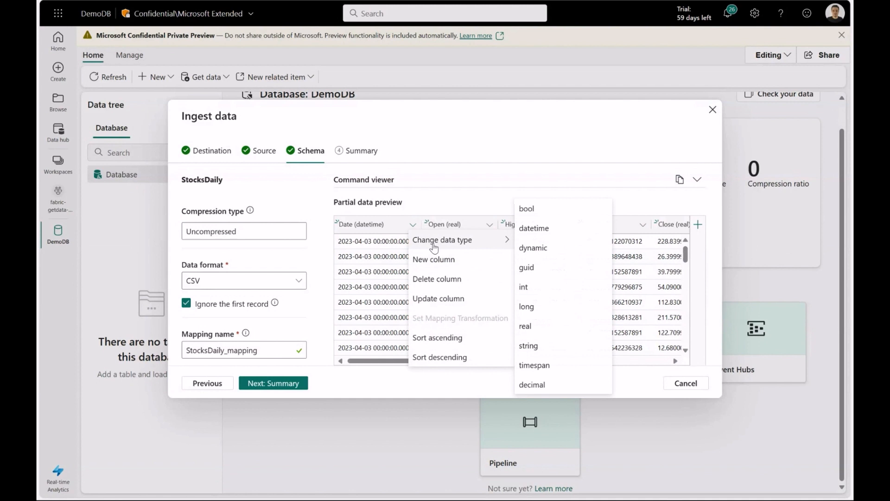
pyautogui.click(455, 209)
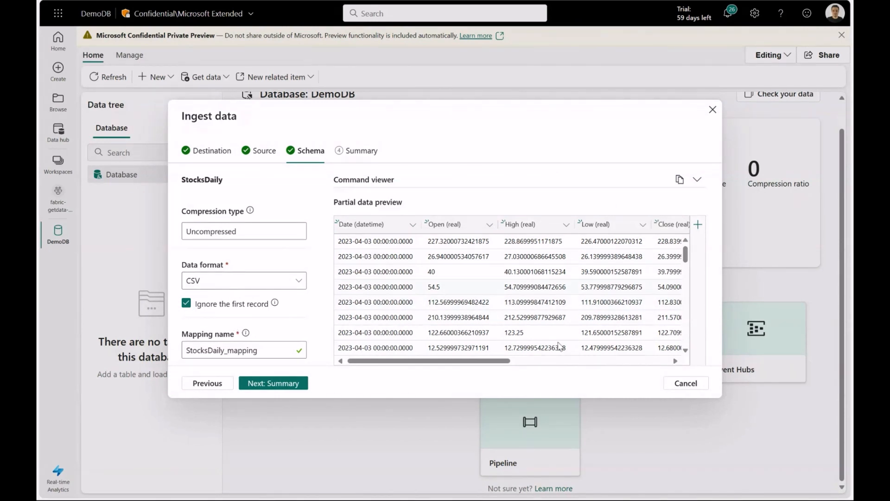
pyautogui.moveTo(503, 361); pyautogui.dragTo(459, 368)
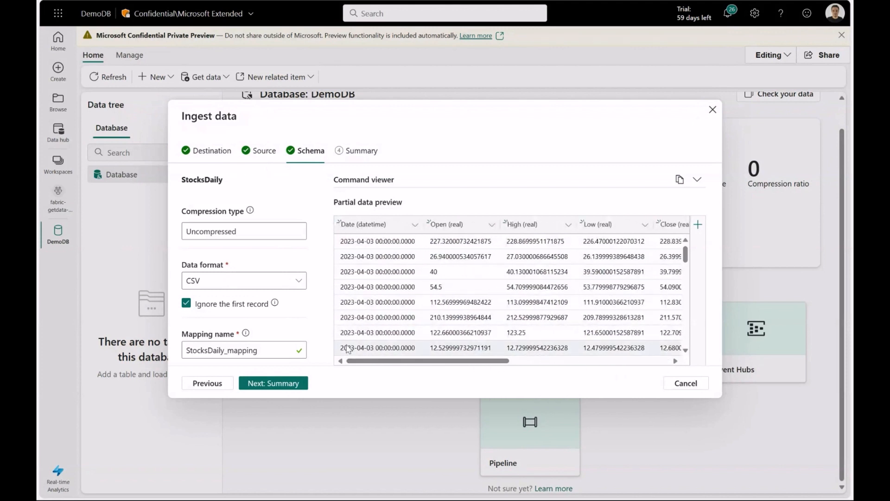
# Run the ingestion into StocksDaily, check its progress and data preview, and close the ingestion summary
pyautogui.click(284, 388)
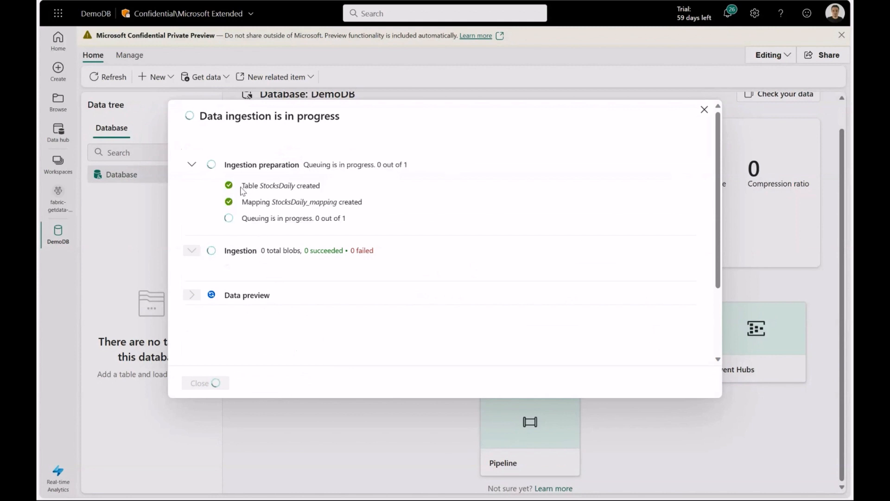
pyautogui.click(191, 167)
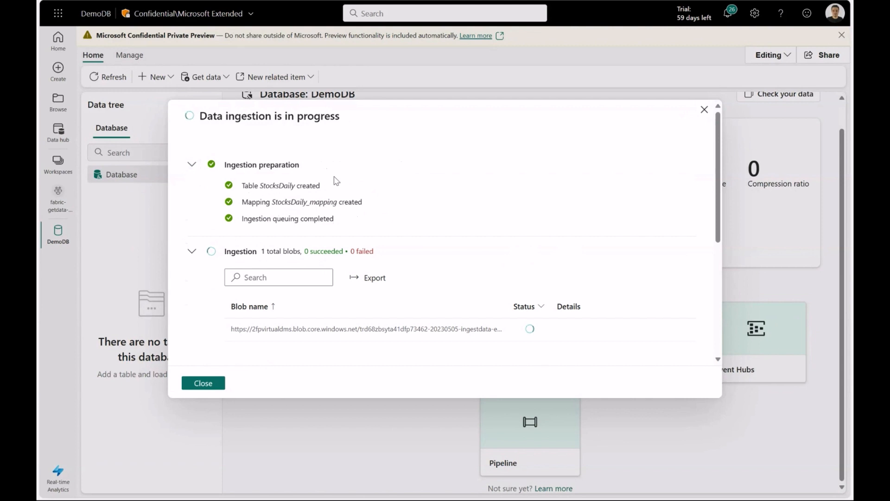
pyautogui.scroll(-1, 457, 233)
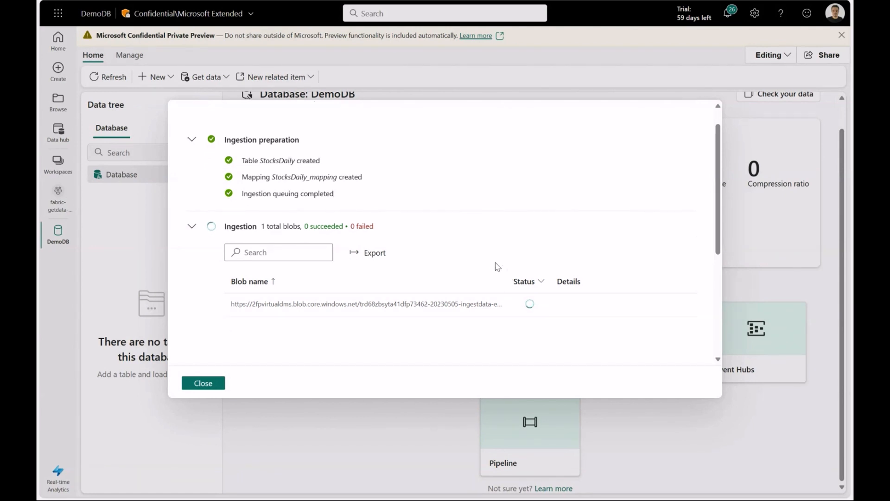
pyautogui.scroll(-1, 487, 249)
pyautogui.scroll(-2, 499, 248)
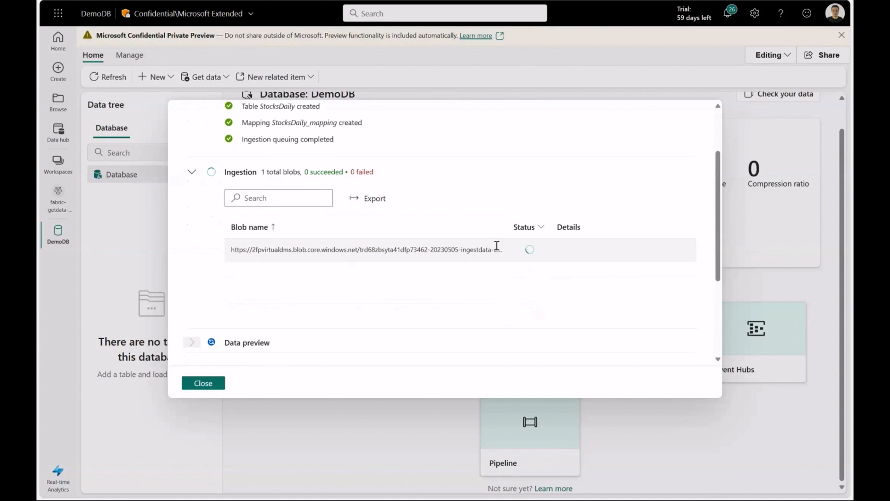
pyautogui.scroll(-1, 497, 246)
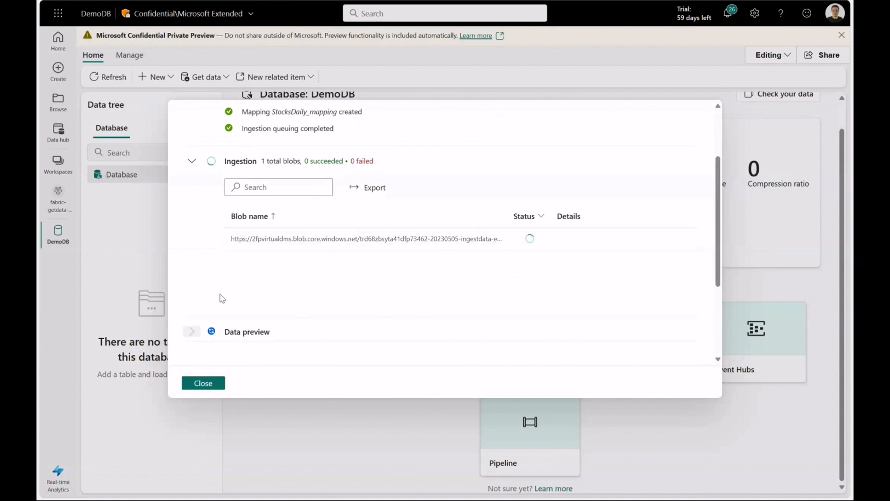
pyautogui.scroll(-1, 254, 299)
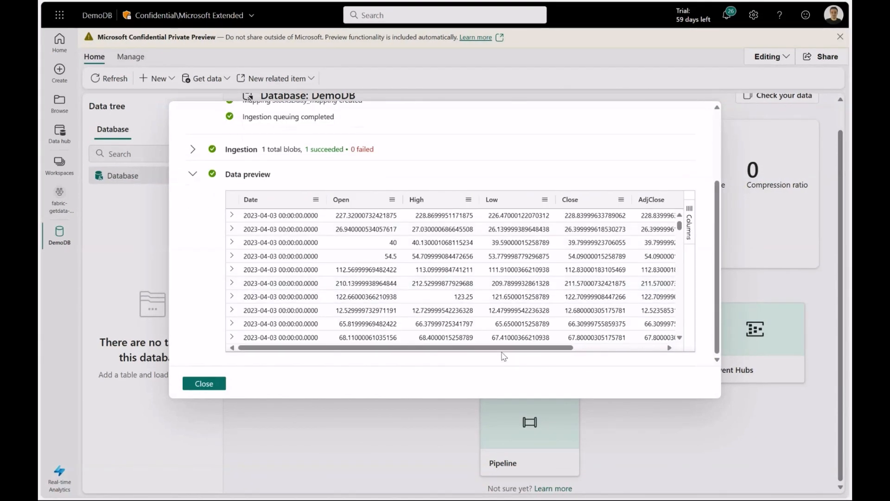
pyautogui.moveTo(509, 351); pyautogui.dragTo(461, 356)
pyautogui.scroll(-10, 463, 250)
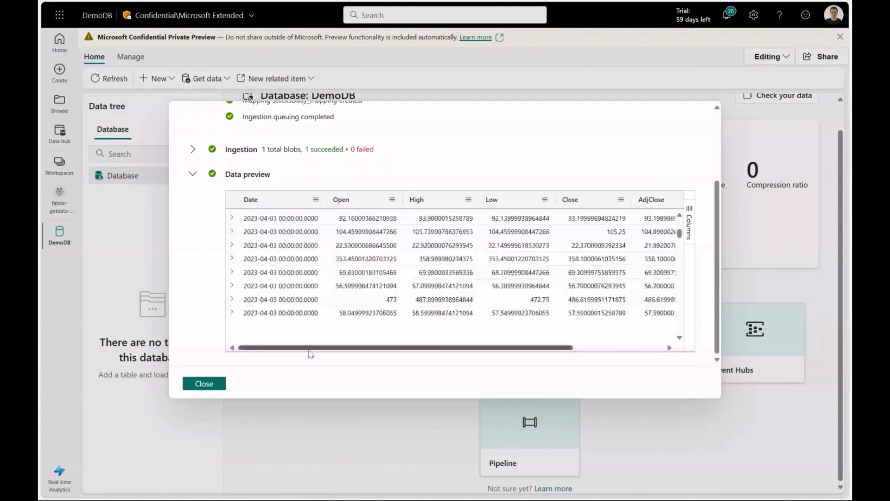
pyautogui.click(208, 386)
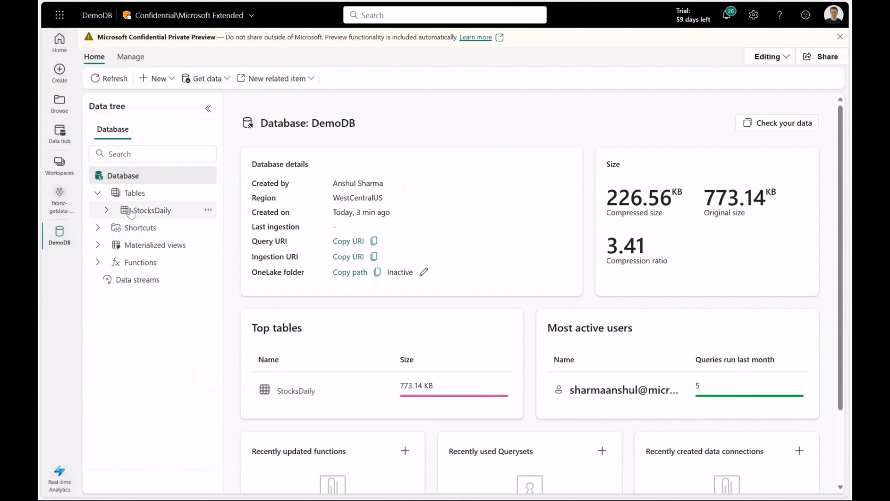
# Examine the StocksDaily table's row count, ingestion and alteration details, and its column schema
pyautogui.click(140, 218)
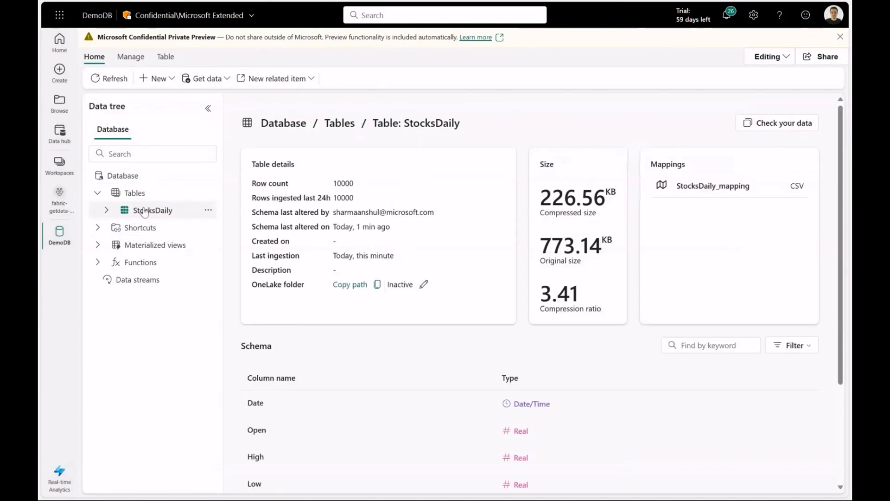
pyautogui.scroll(-1, 232, 194)
pyautogui.moveTo(252, 173); pyautogui.dragTo(396, 176)
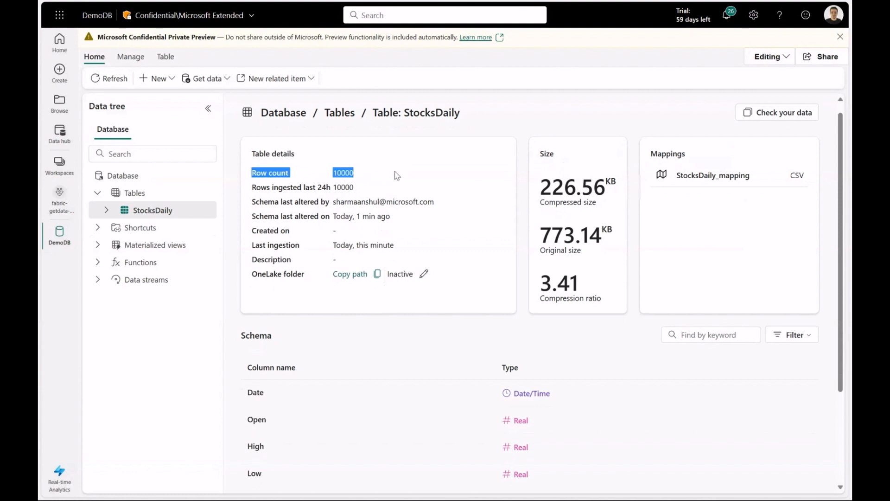
pyautogui.moveTo(317, 188); pyautogui.dragTo(378, 193)
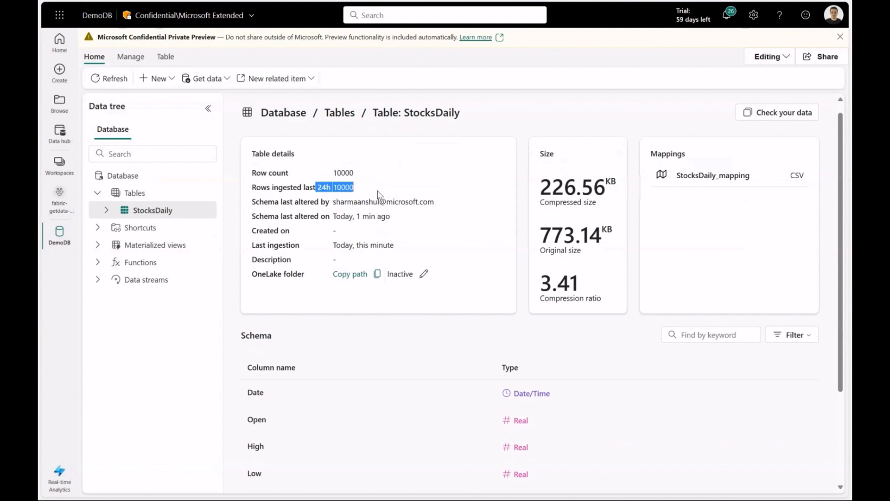
pyautogui.tripleClick(298, 204)
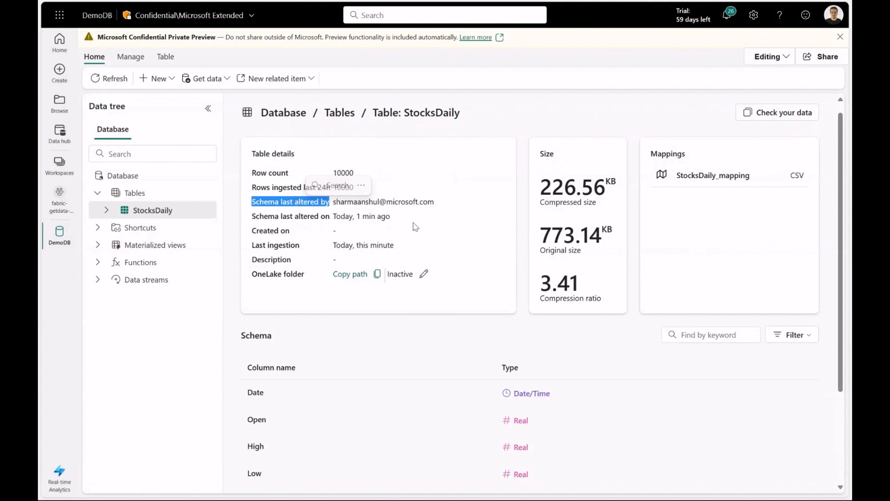
pyautogui.scroll(-1, 402, 228)
pyautogui.scroll(-3, 402, 228)
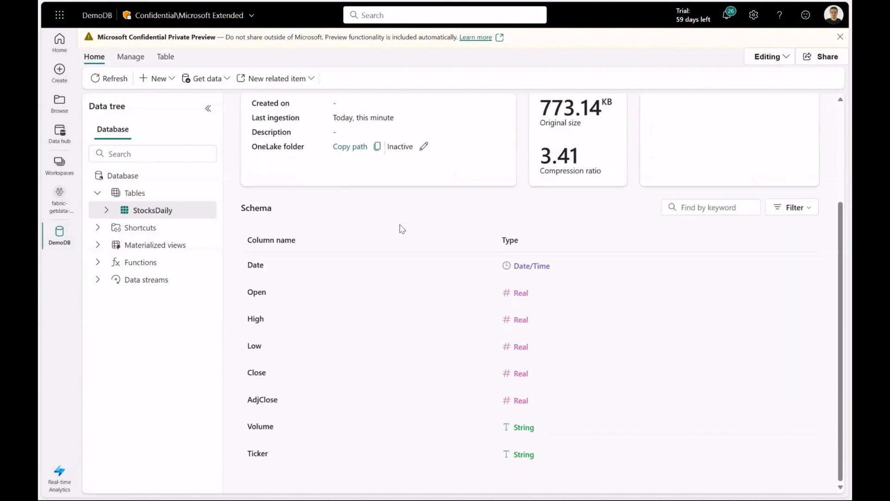
# Open the MyLH lakehouse in the fabric-getdata-demo workspace and display the contents of its Files folder
pyautogui.click(220, 82)
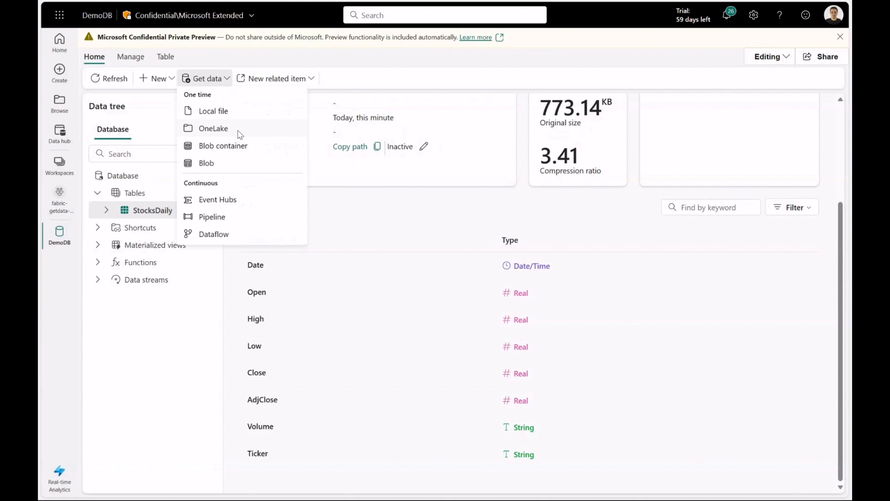
pyautogui.click(61, 204)
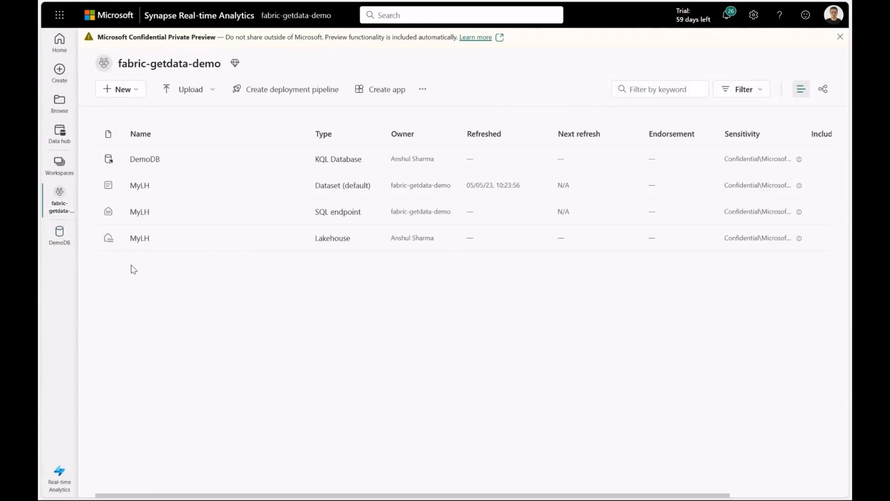
pyautogui.click(138, 245)
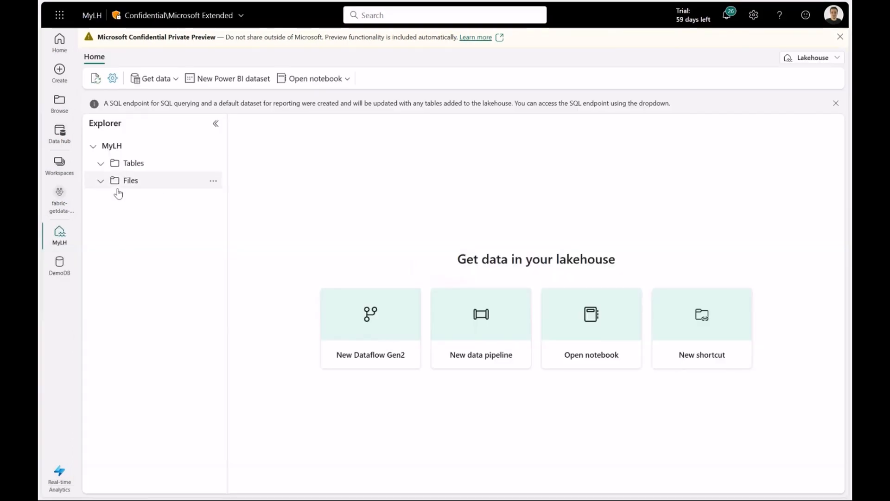
pyautogui.click(177, 186)
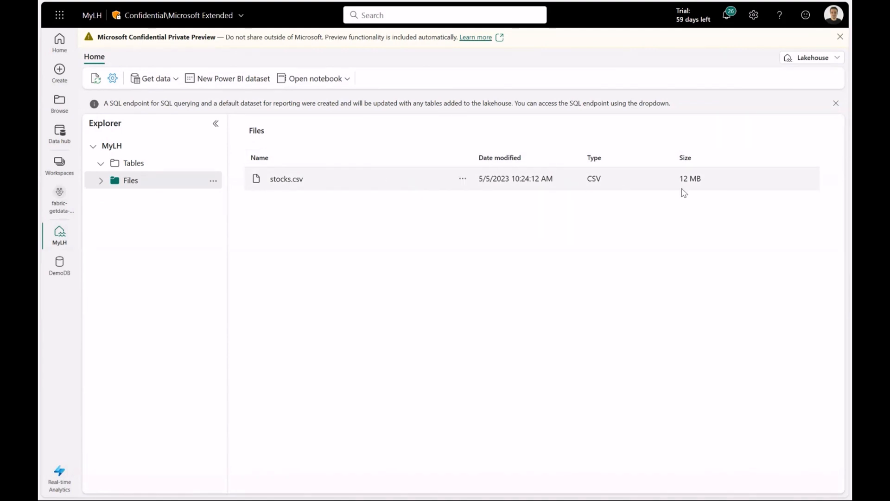
# Copy the URL from the properties of the lakehouse's Files folder and close the properties
pyautogui.click(214, 183)
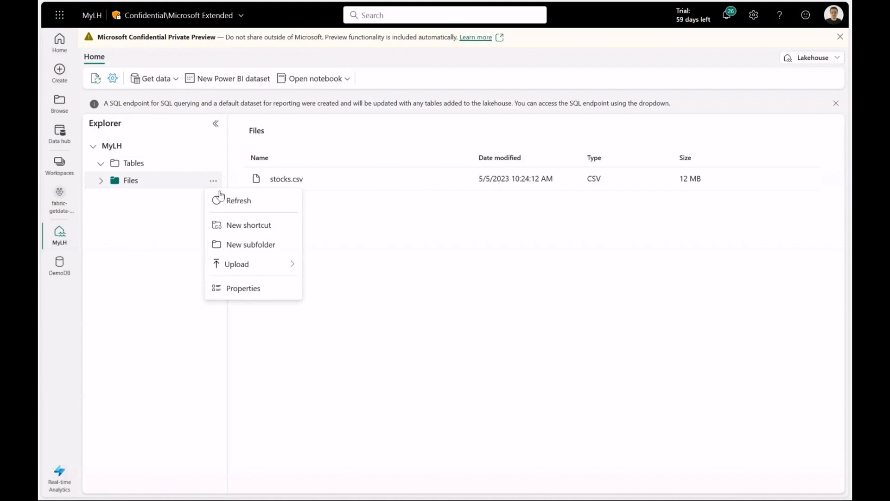
pyautogui.click(245, 289)
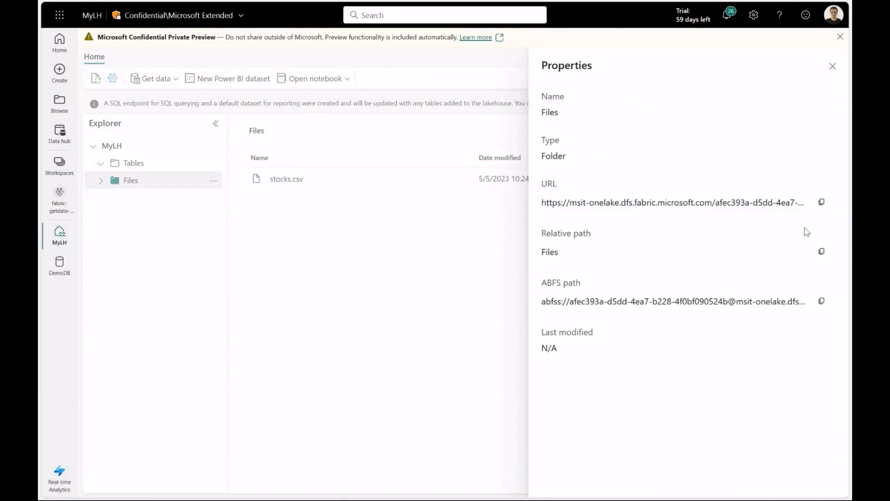
pyautogui.click(825, 203)
pyautogui.click(354, 246)
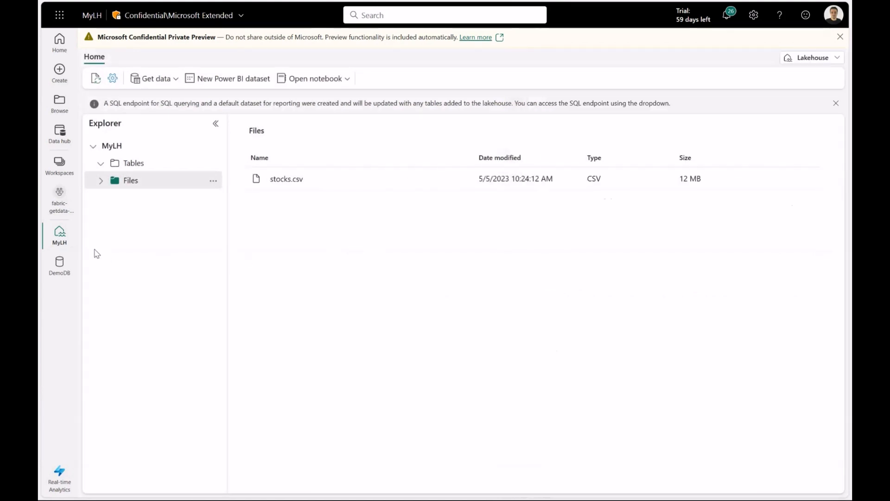
# Return to DemoDB and start a one-time OneLake ingestion with the existing table StocksDaily as destination
pyautogui.click(58, 277)
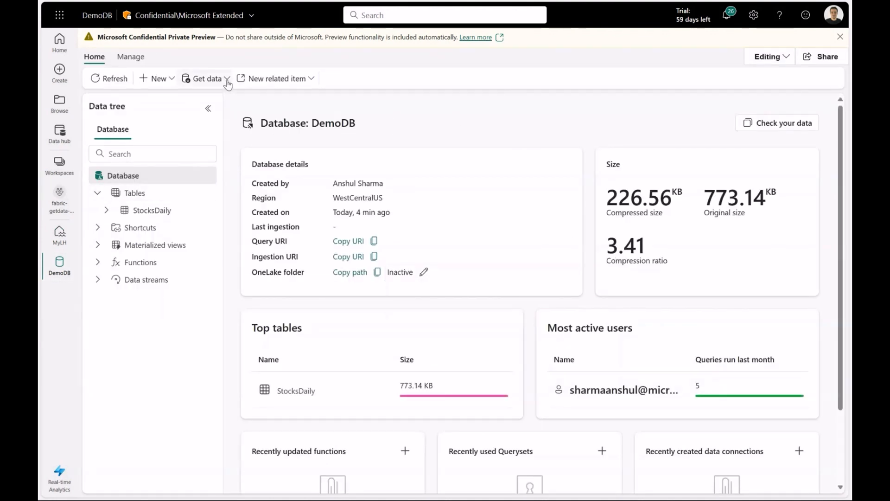
pyautogui.click(226, 80)
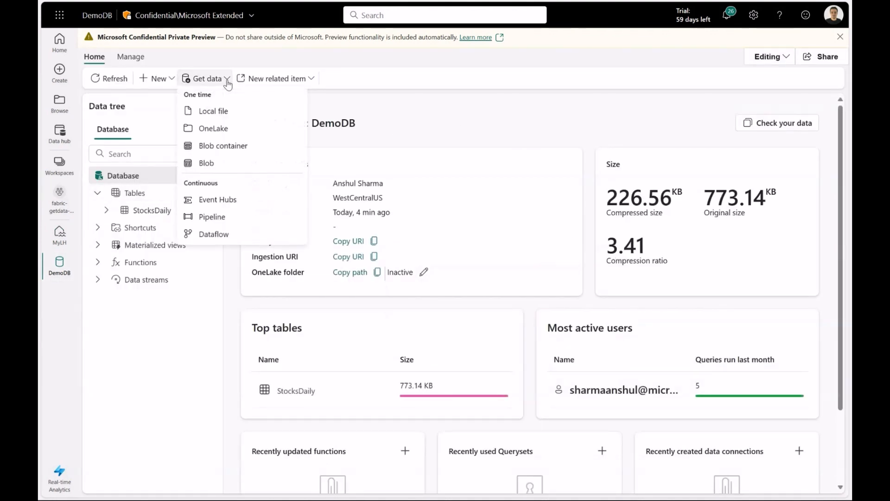
pyautogui.click(224, 134)
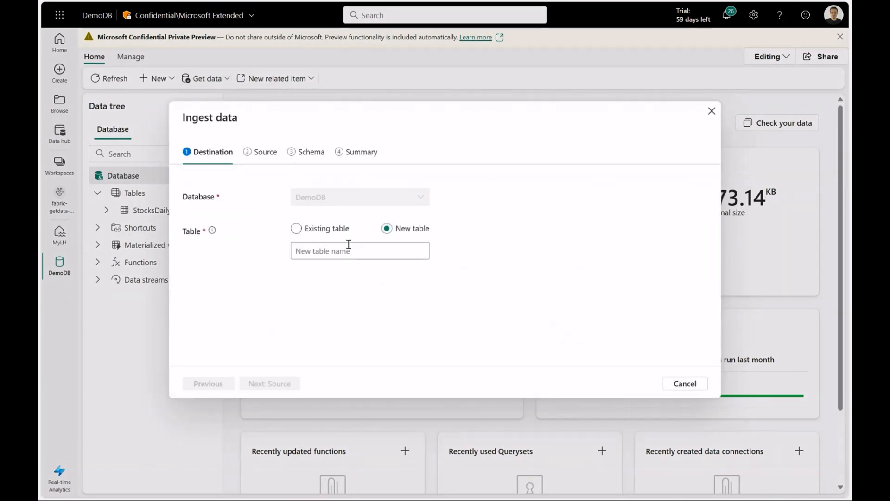
pyautogui.click(292, 229)
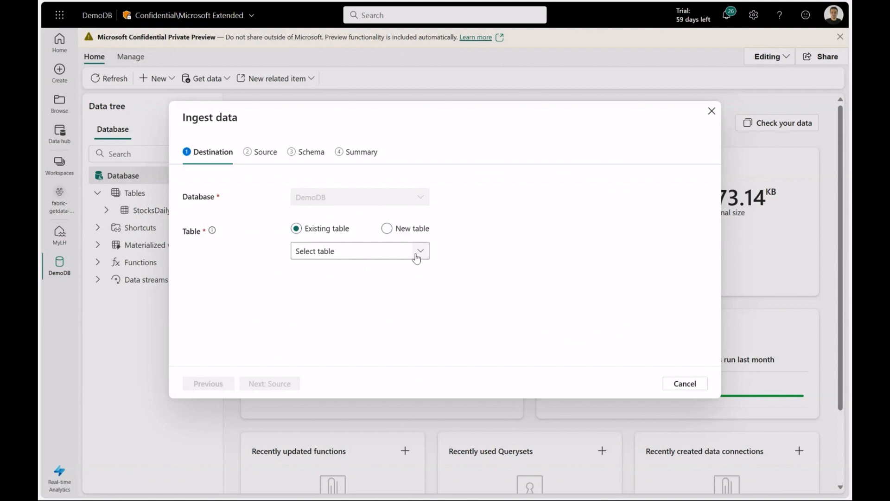
pyautogui.click(420, 253)
pyautogui.click(355, 269)
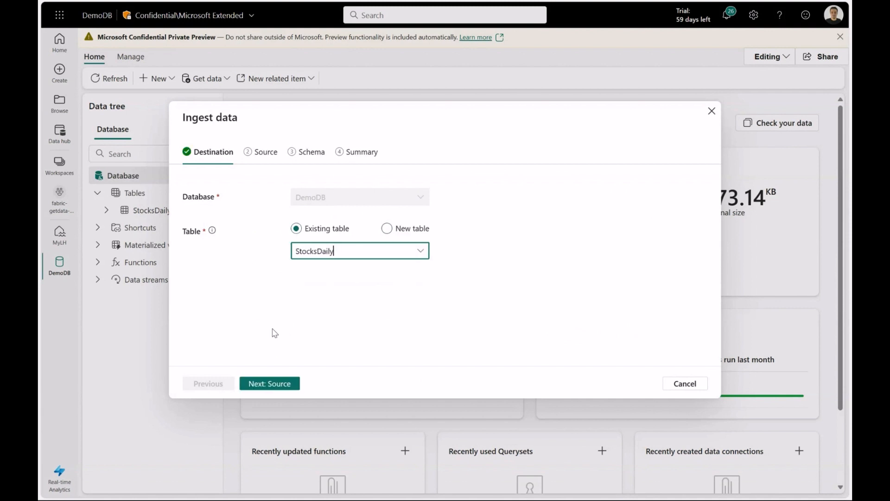
# Paste the copied OneLake URL as the only source file and continue to the schema definition
pyautogui.click(273, 385)
pyautogui.click(333, 223)
pyautogui.hotkey('ctrl', 'v')
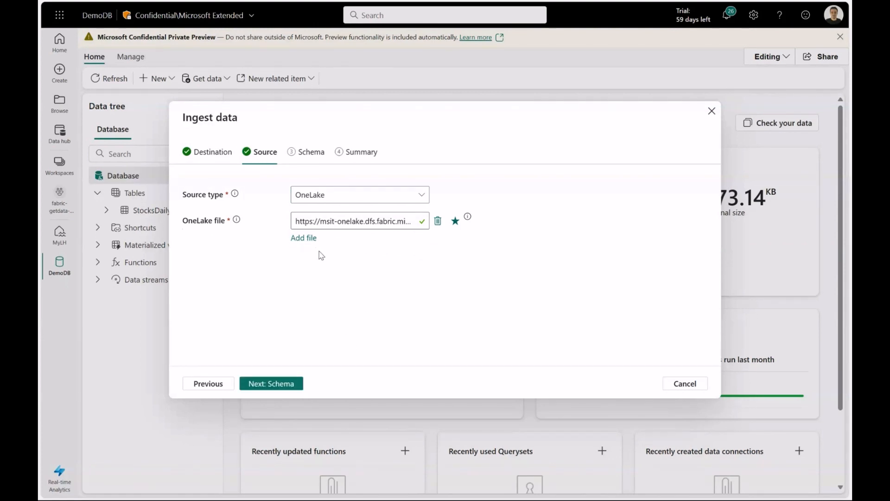
pyautogui.click(304, 237)
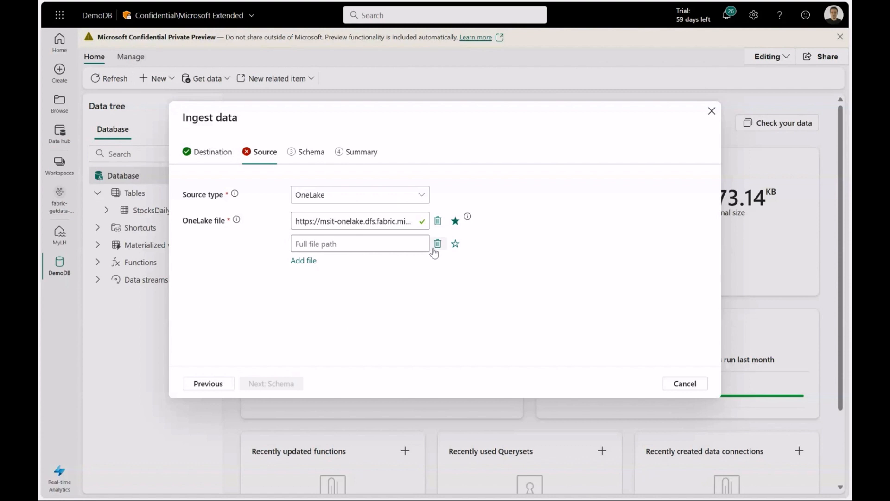
pyautogui.click(438, 243)
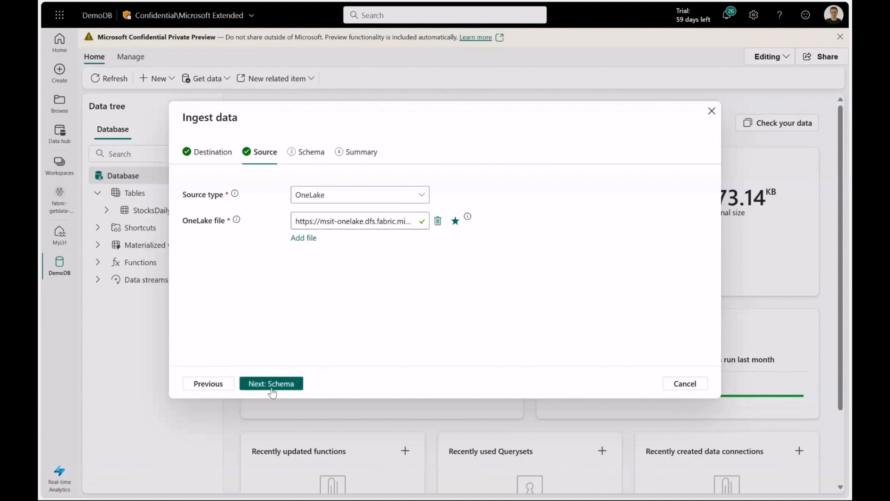
pyautogui.click(271, 384)
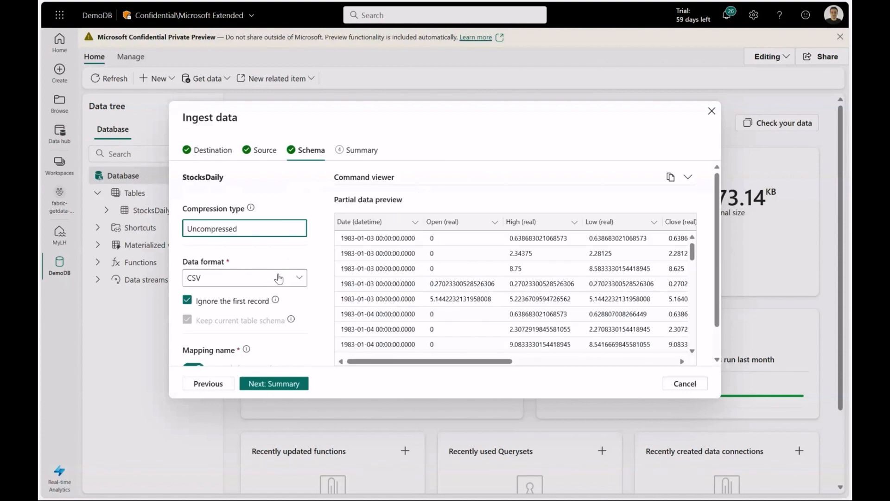
# Check the schema mapping and data preview, run the OneLake ingestion into StocksDaily, and close the ingestion summary
pyautogui.scroll(-1, 278, 279)
pyautogui.scroll(-1, 297, 296)
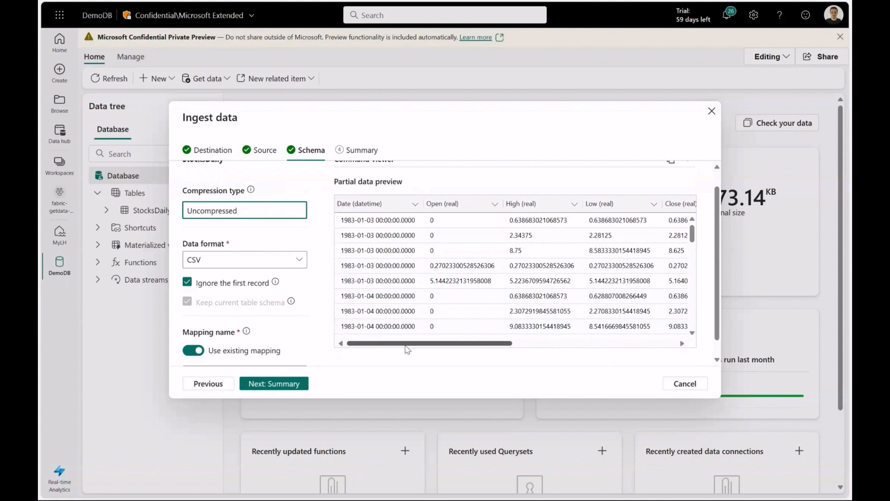
pyautogui.moveTo(406, 344); pyautogui.dragTo(392, 366)
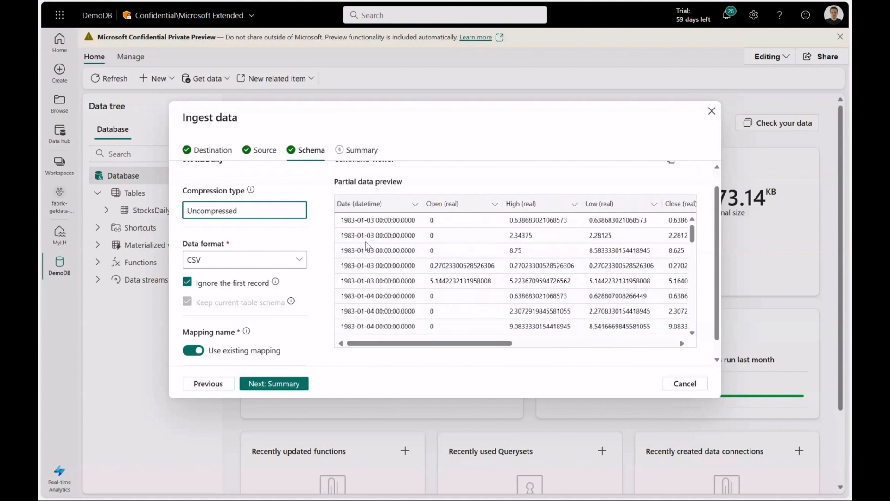
pyautogui.scroll(-1, 304, 291)
pyautogui.click(290, 384)
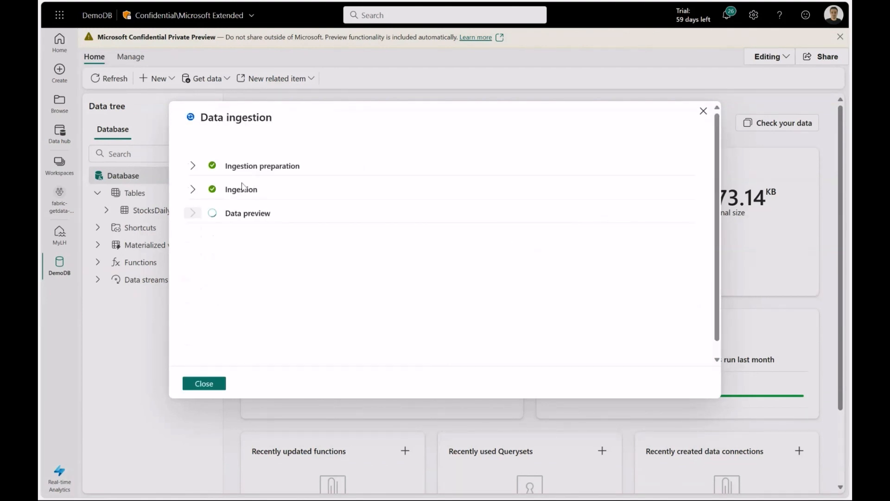
pyautogui.scroll(-1, 461, 285)
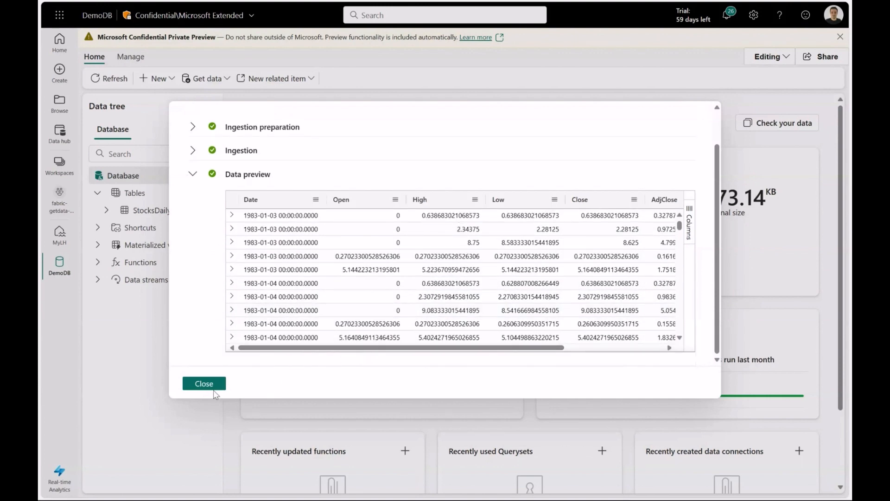
pyautogui.click(203, 385)
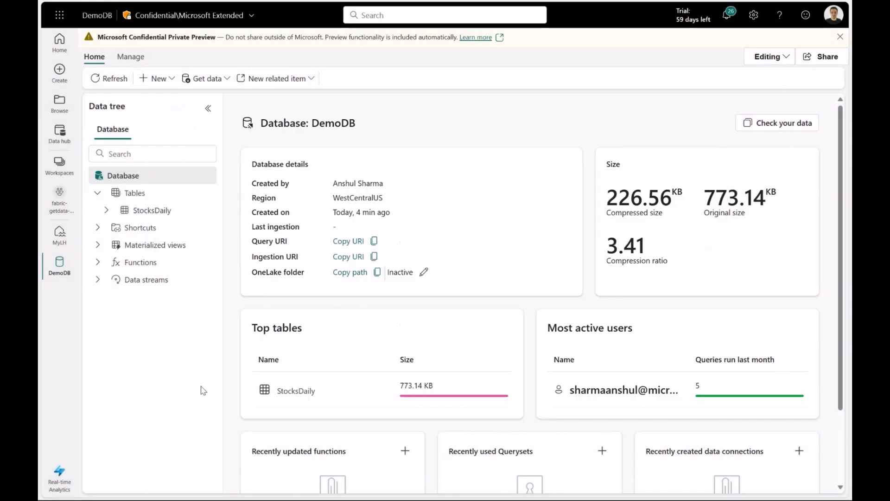
# Check the StocksDaily table's row count after the ingestion and look over the database's available data sources
pyautogui.click(142, 213)
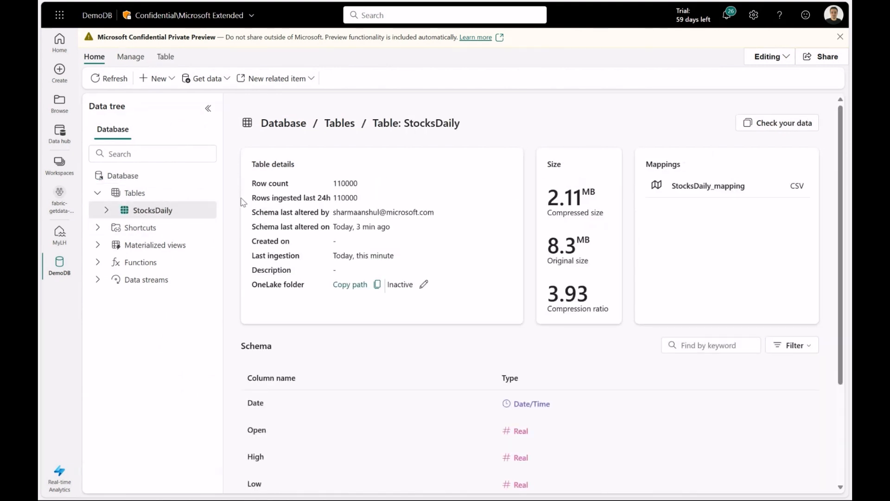
pyautogui.moveTo(251, 183); pyautogui.dragTo(366, 187)
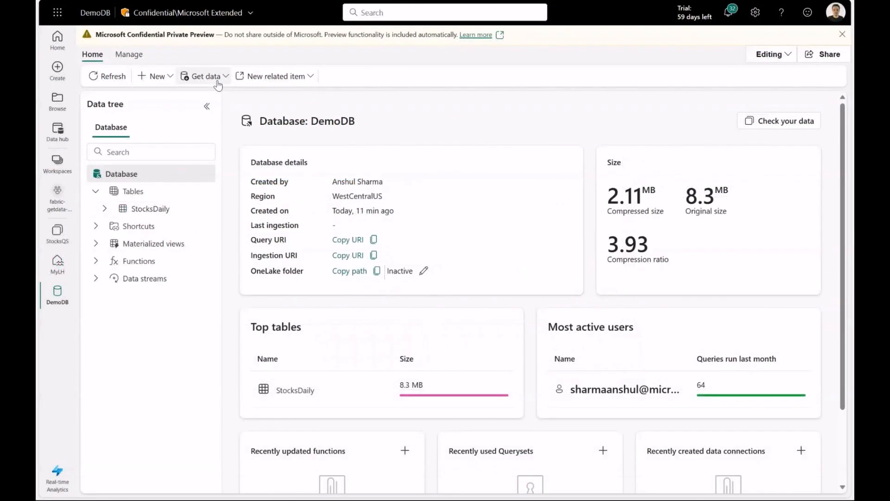
pyautogui.click(217, 82)
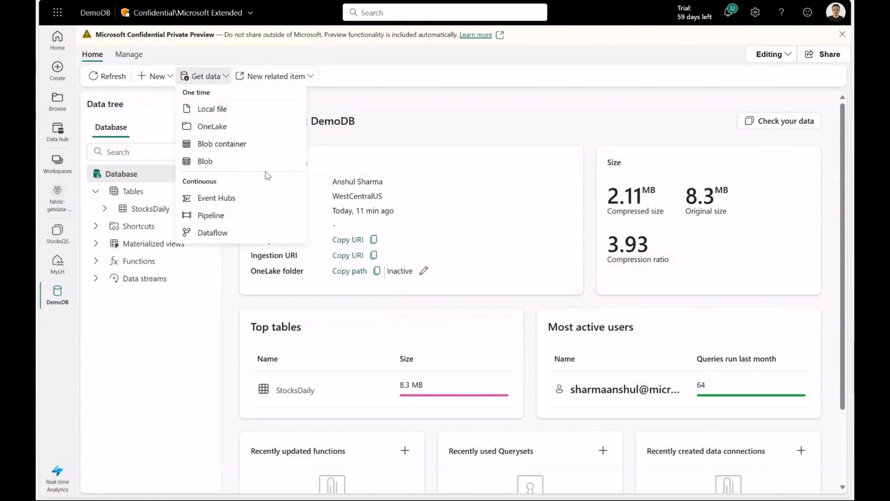
pyautogui.click(407, 134)
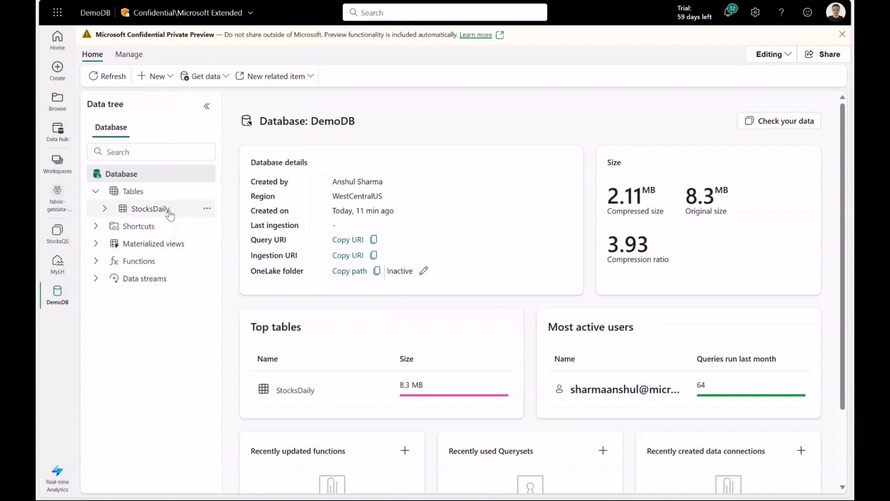
# Open the data check query editor from the StocksDaily table and run the query "StocksDaily | count"
pyautogui.click(172, 213)
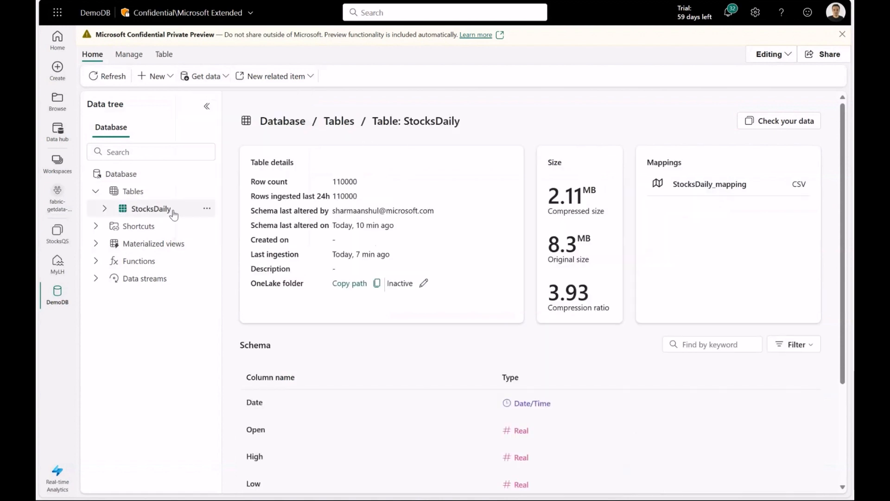
pyautogui.click(768, 121)
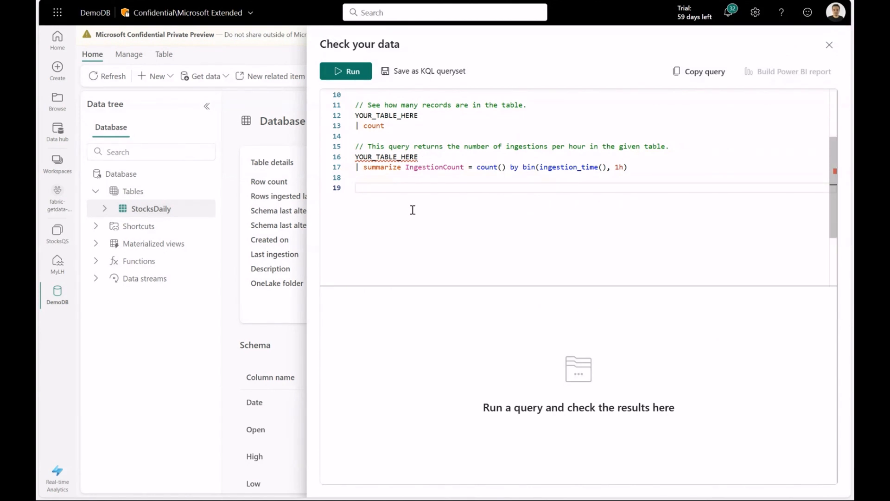
pyautogui.press('Return')
pyautogui.write('StocksDaily')
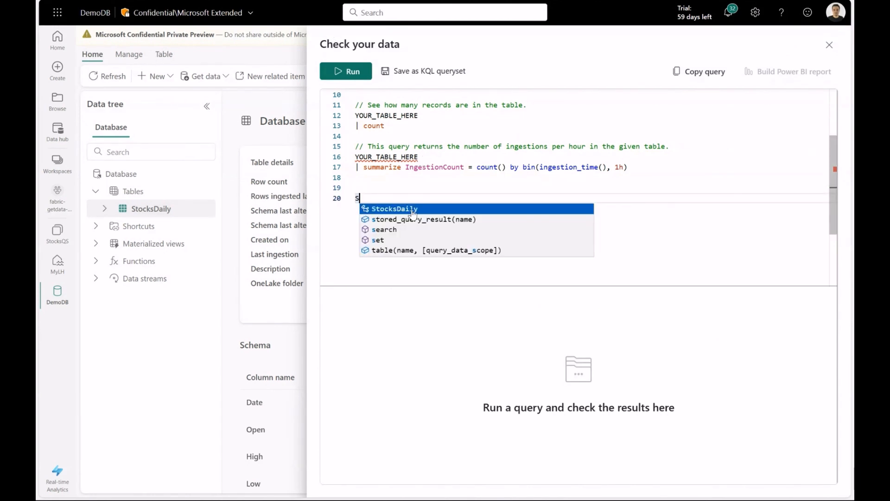
pyautogui.press('Tab')
pyautogui.press('Return')
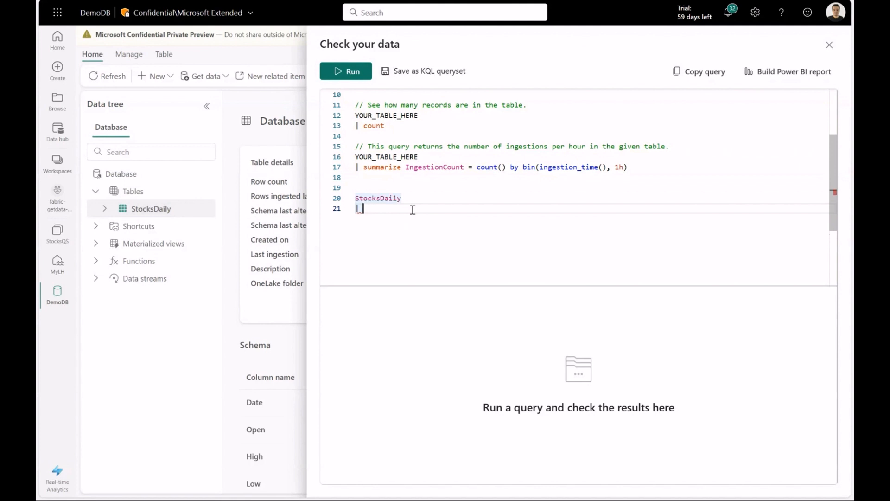
pyautogui.write('| count')
pyautogui.hotkey('shift', 'Return')
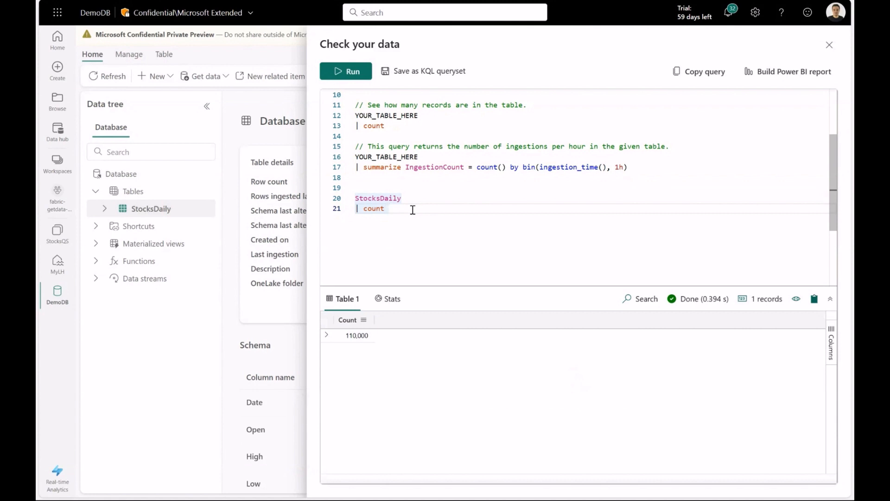
# Add a second query, "StocksDaily | take 100", below the count query and run it
pyautogui.press('Return')
pyautogui.press('Return')
pyautogui.write('StocksDaily')
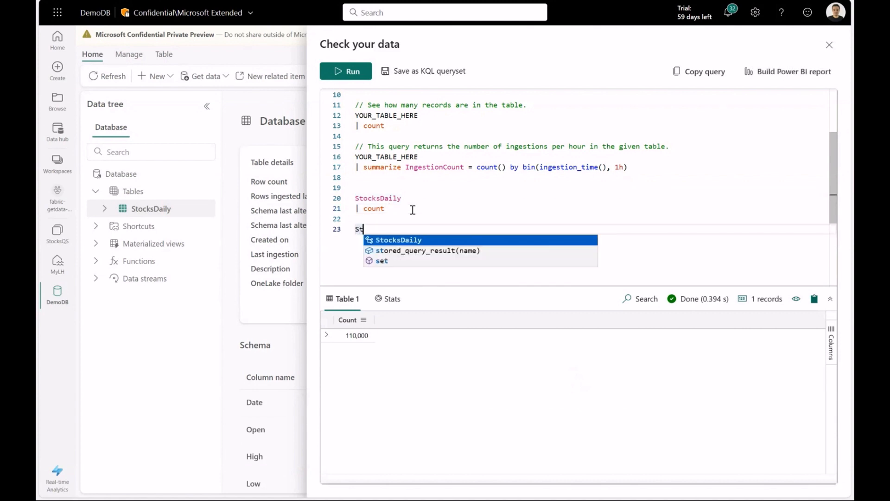
pyautogui.press('Tab')
pyautogui.press('Return')
pyautogui.write('| t')
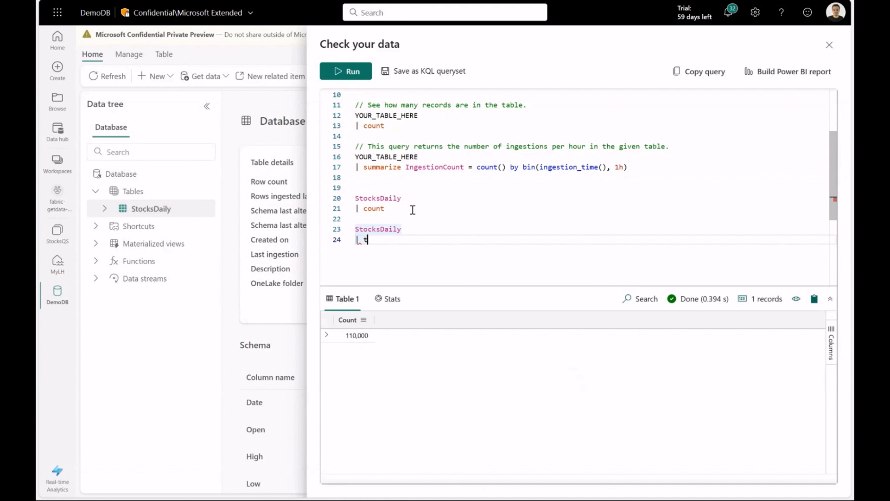
pyautogui.write('ake 100')
pyautogui.hotkey('shift', 'Return')
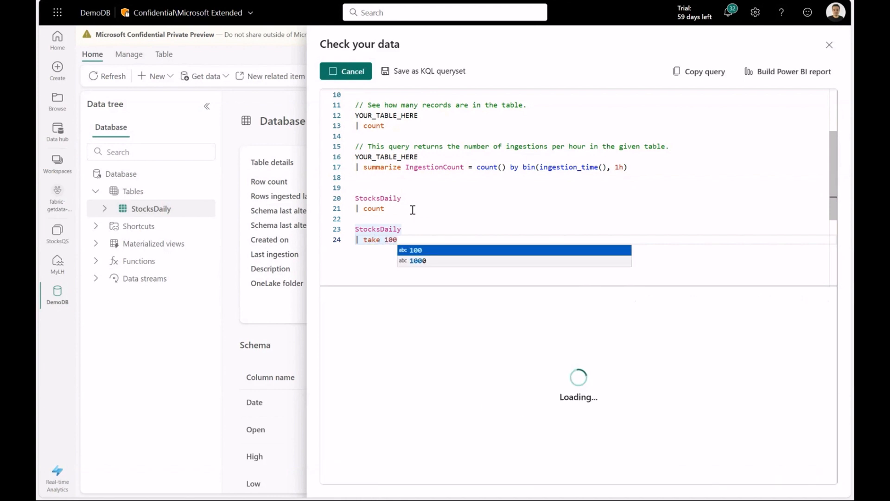
pyautogui.click(460, 204)
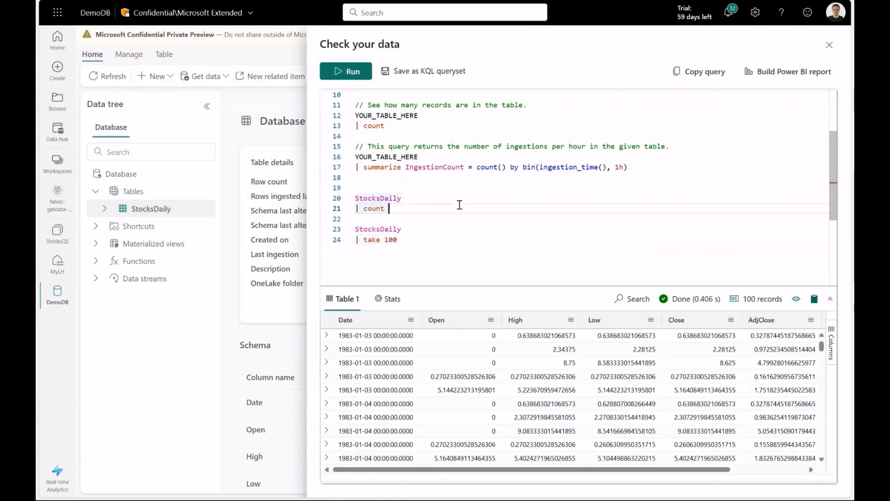
pyautogui.click(454, 235)
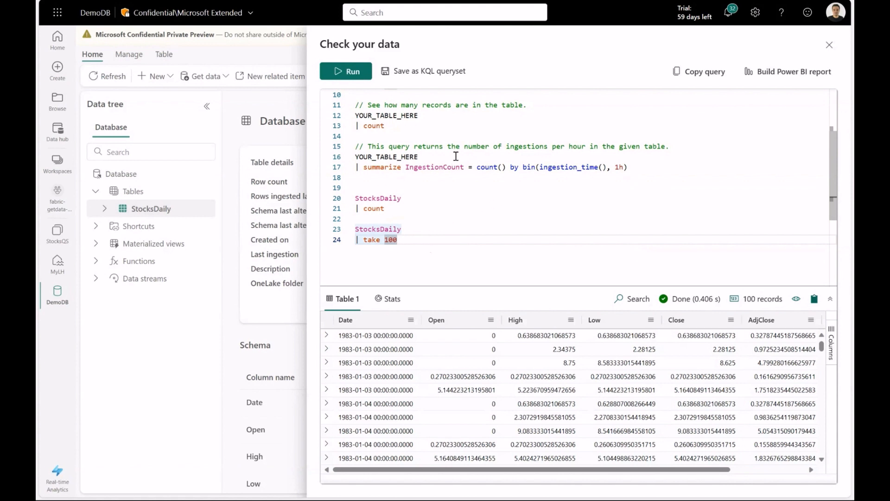
# Save the StocksDaily queries as a new KQL queryset named "Stocks"
pyautogui.click(432, 72)
pyautogui.click(524, 273)
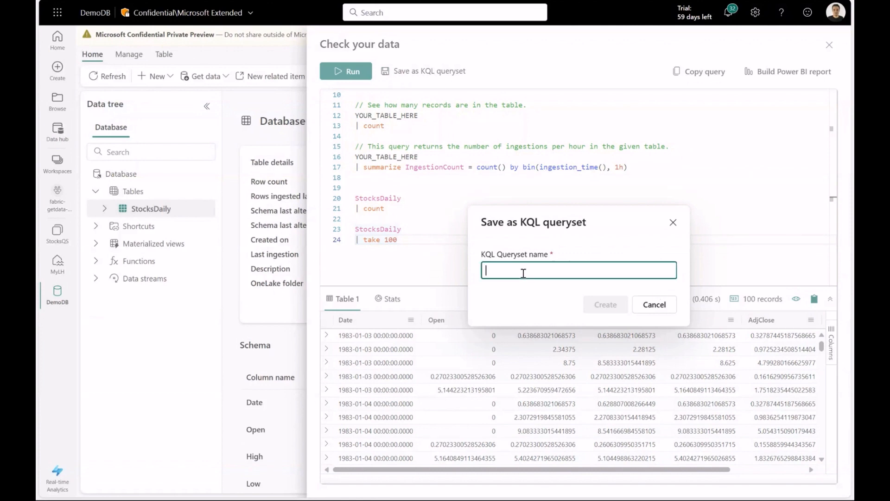
pyautogui.write('Stocks')
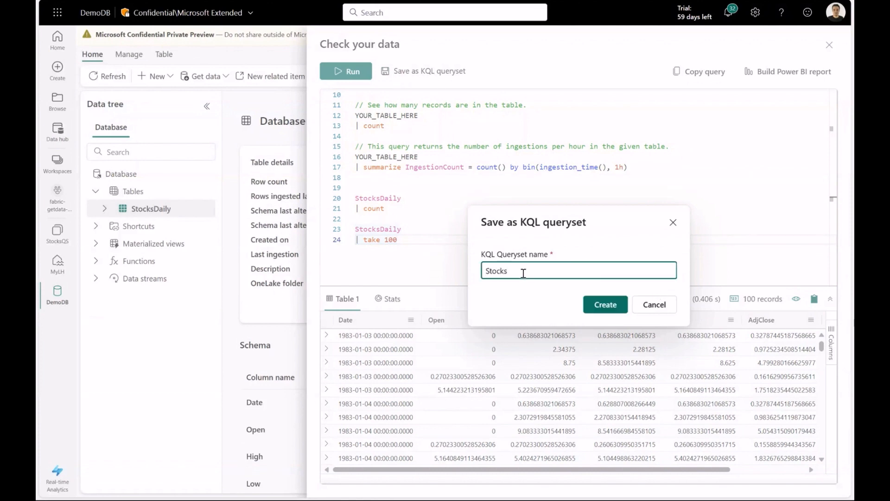
pyautogui.click(604, 304)
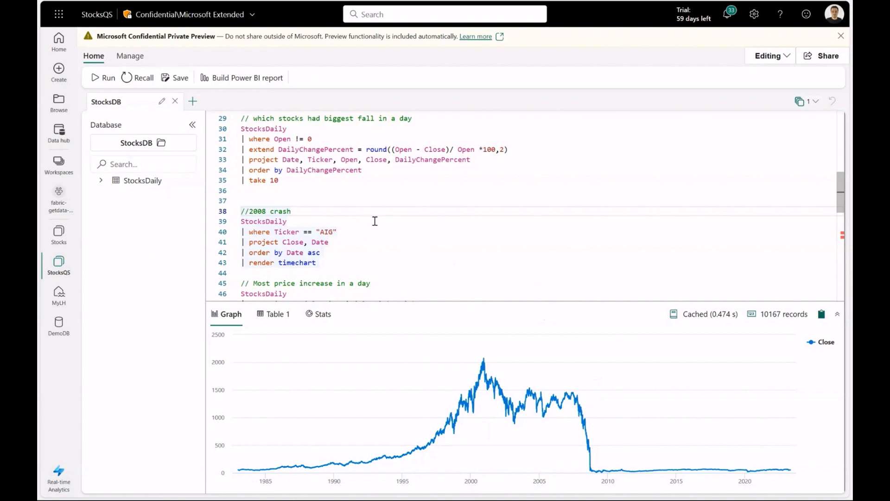
# In the StocksQS queryset, expand the StocksDaily table's columns and run the "^GSPC" query that charts Close by Date
pyautogui.scroll(10, 374, 221)
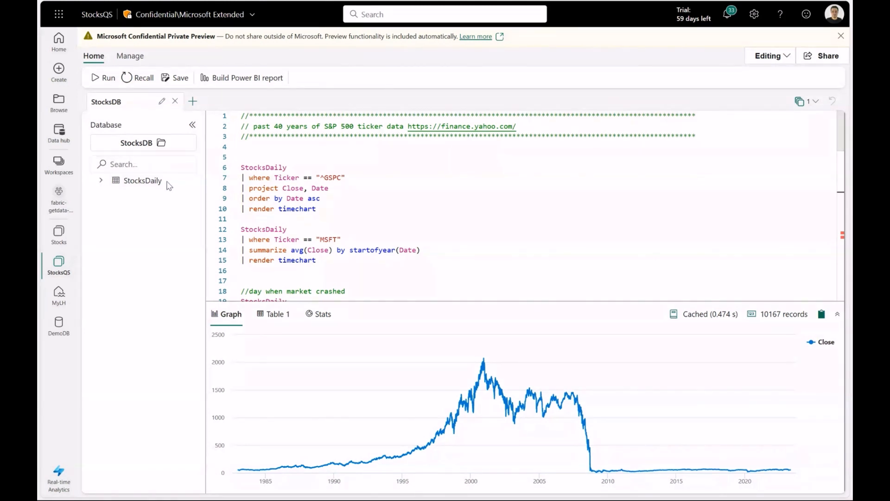
pyautogui.click(101, 181)
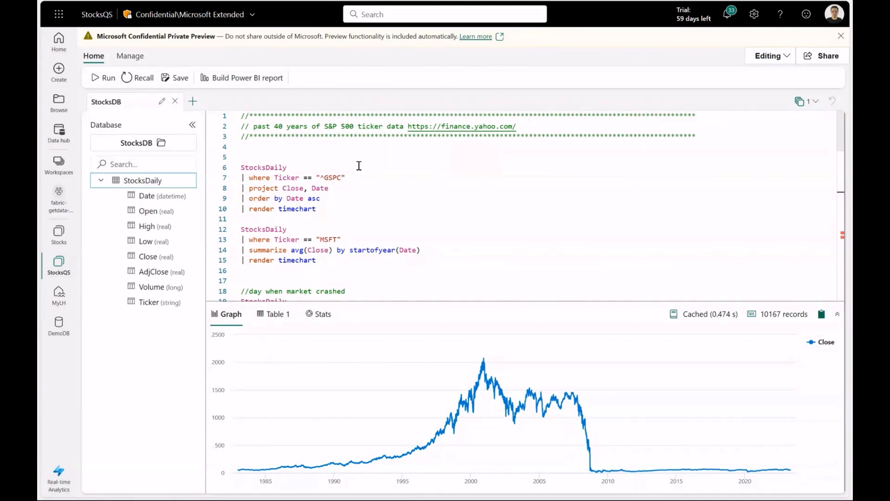
pyautogui.scroll(-1, 353, 208)
pyautogui.scroll(1, 353, 208)
pyautogui.moveTo(353, 209); pyautogui.dragTo(234, 168)
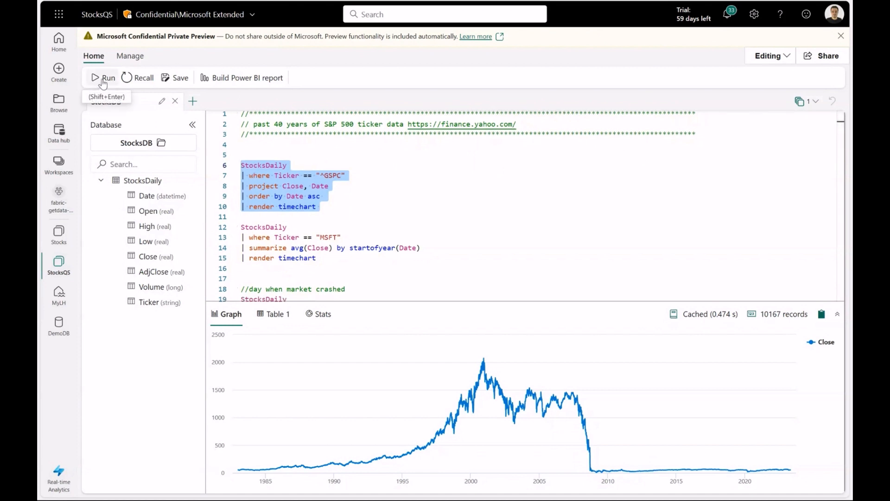
pyautogui.click(103, 80)
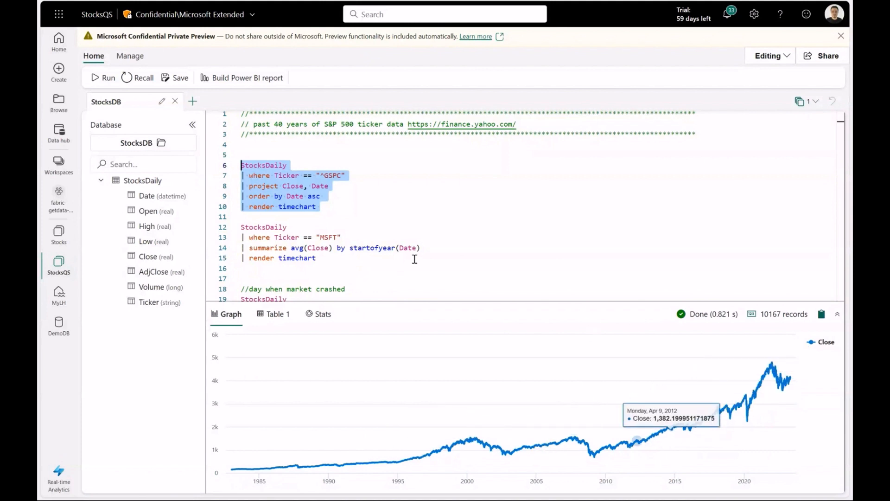
# Run only the "MSFT" query that renders the average Close per year as a timechart
pyautogui.scroll(-2, 415, 258)
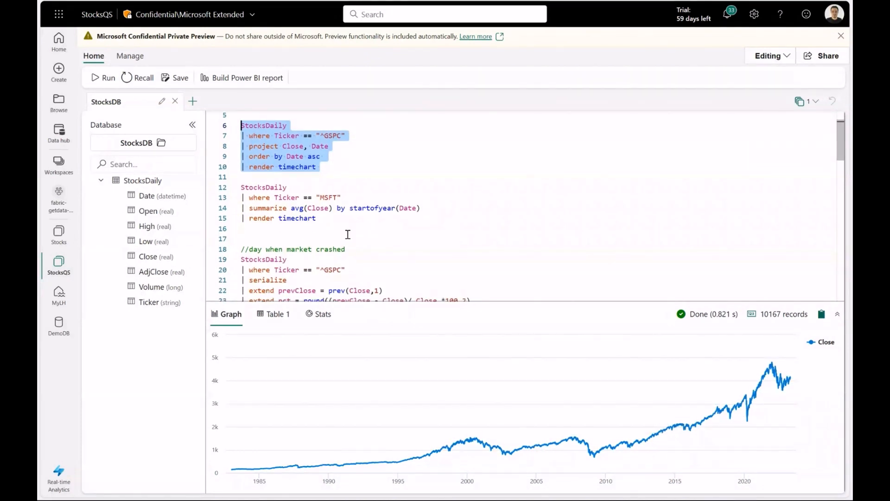
pyautogui.moveTo(379, 226); pyautogui.dragTo(240, 187)
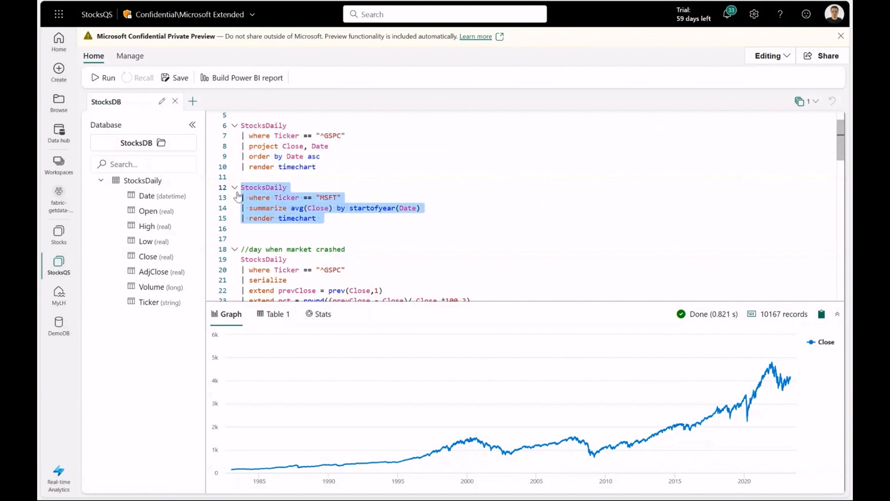
pyautogui.click(97, 82)
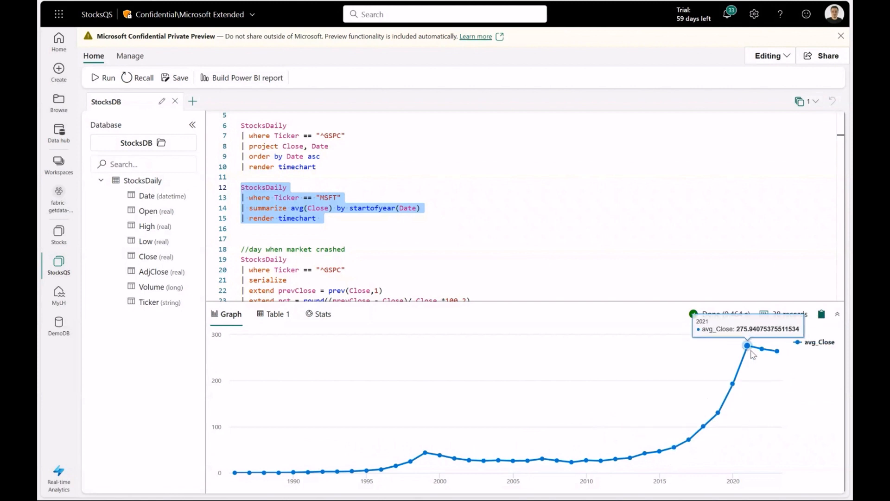
# Run the "day when market crashed" query for "^GSPC" and inspect the dates plotted in its scatter chart
pyautogui.scroll(-3, 519, 199)
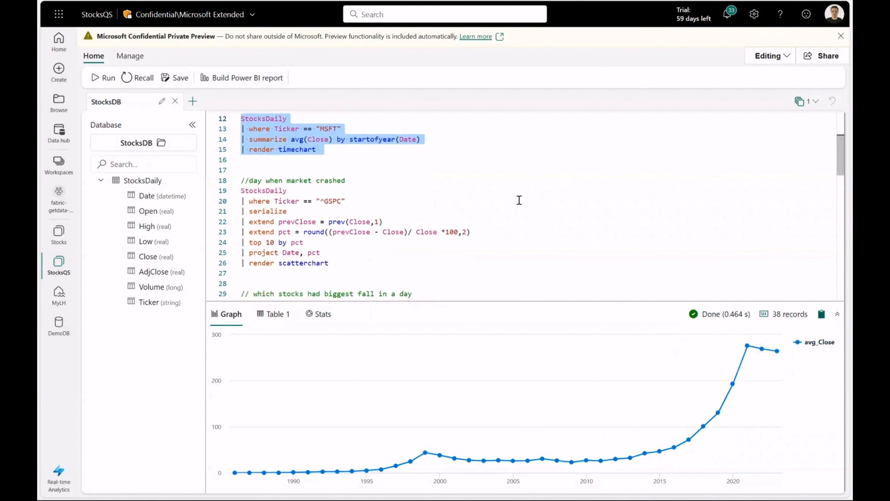
pyautogui.click(364, 262)
pyautogui.moveTo(364, 262); pyautogui.dragTo(241, 180)
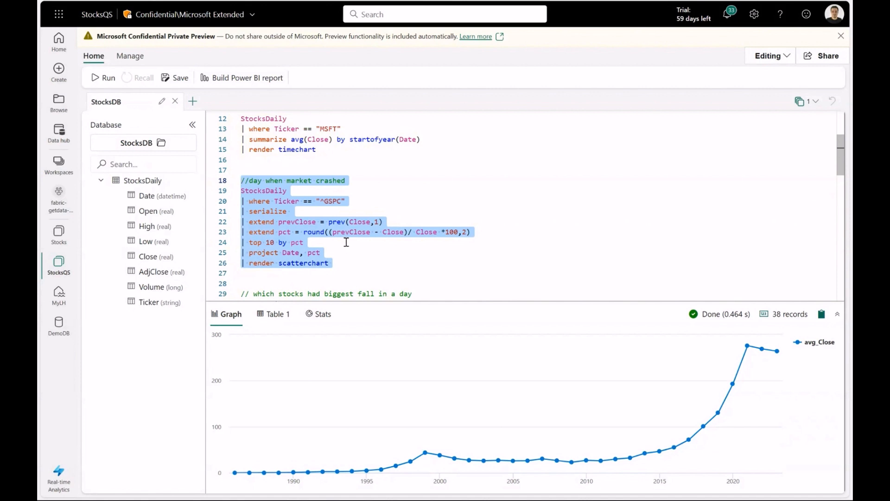
pyautogui.hotkey('shift', 'Return')
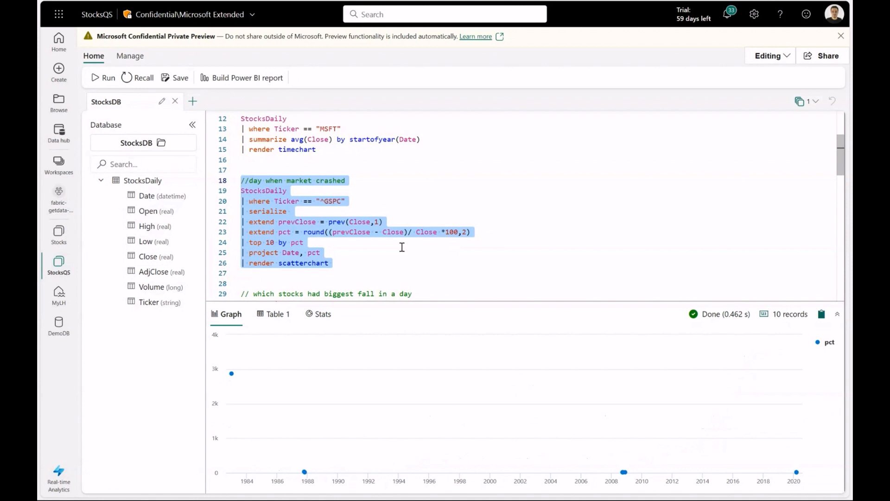
pyautogui.scroll(-1, 402, 247)
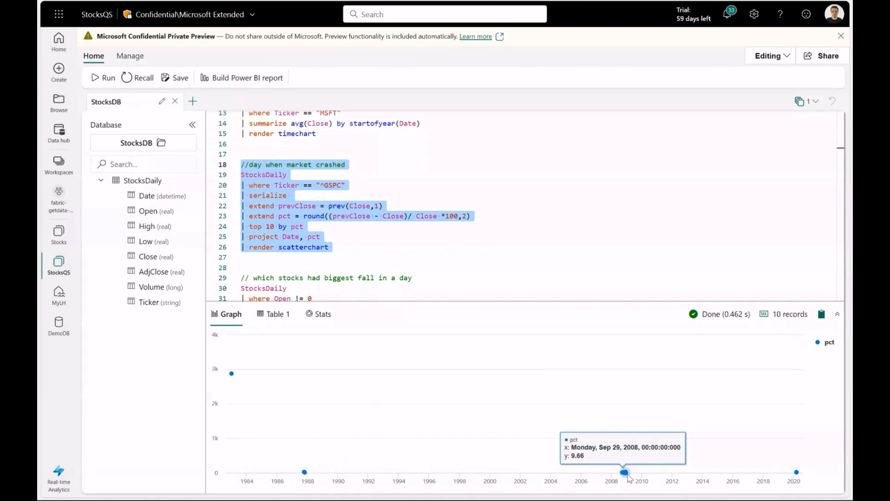
pyautogui.moveTo(797, 473)
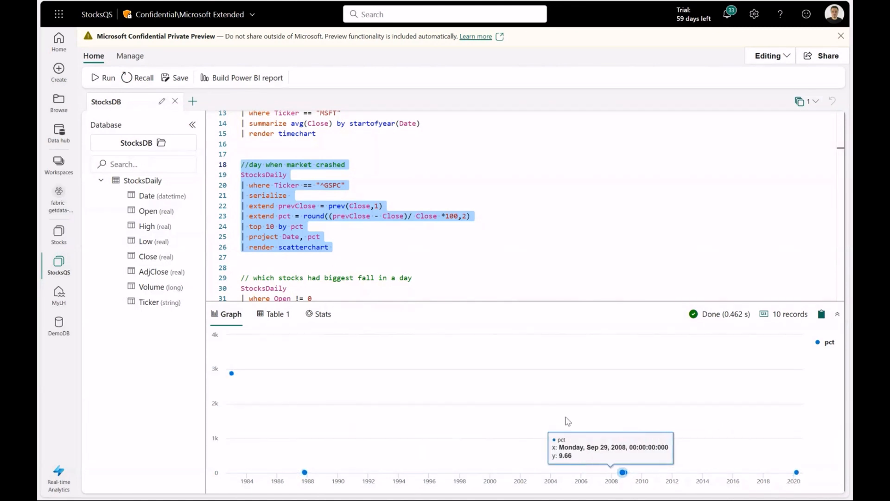
# Run the "which stocks had biggest fall in a day" query and highlight its "take 10" line
pyautogui.scroll(-5, 387, 210)
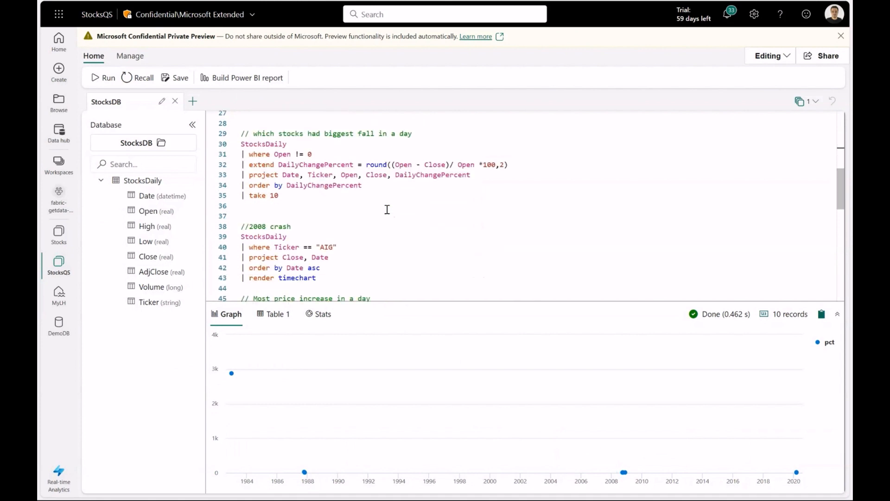
pyautogui.scroll(1, 387, 209)
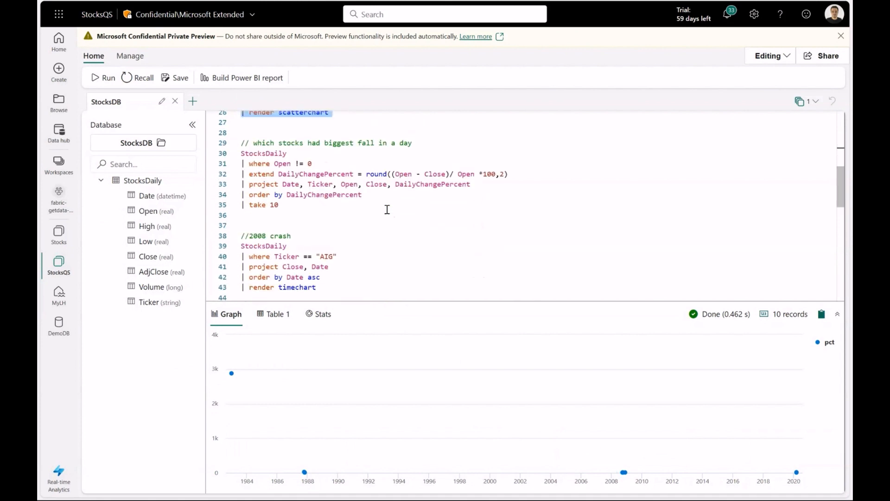
pyautogui.moveTo(388, 209); pyautogui.dragTo(241, 143)
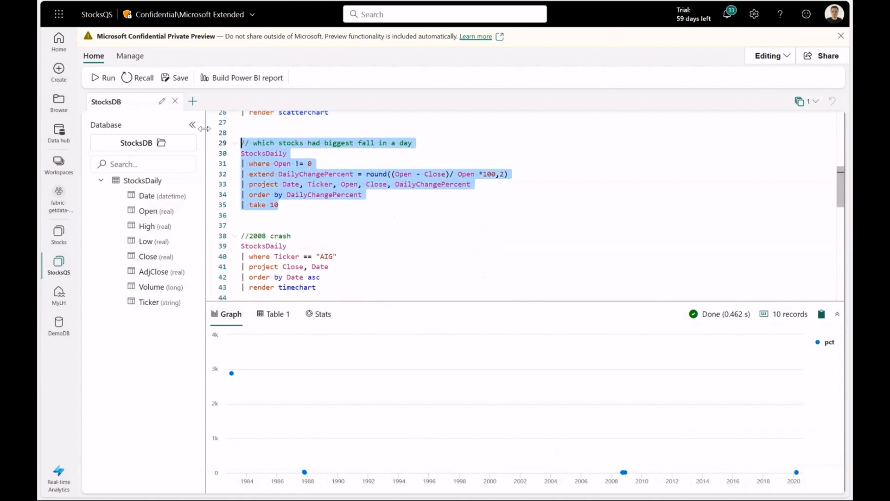
pyautogui.click(96, 80)
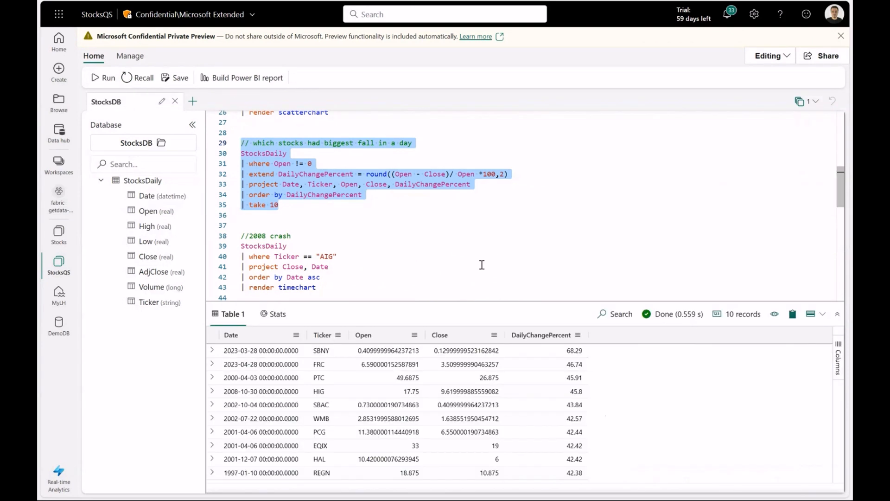
pyautogui.click(254, 205)
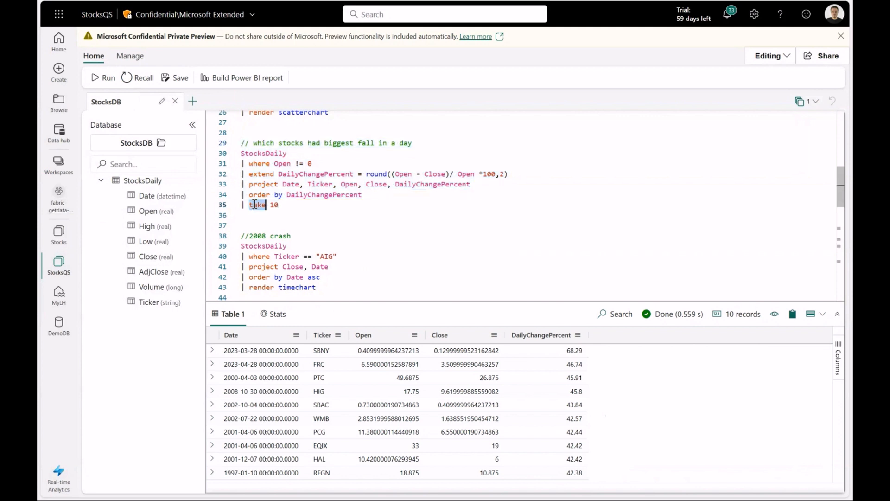
pyautogui.tripleClick(255, 204)
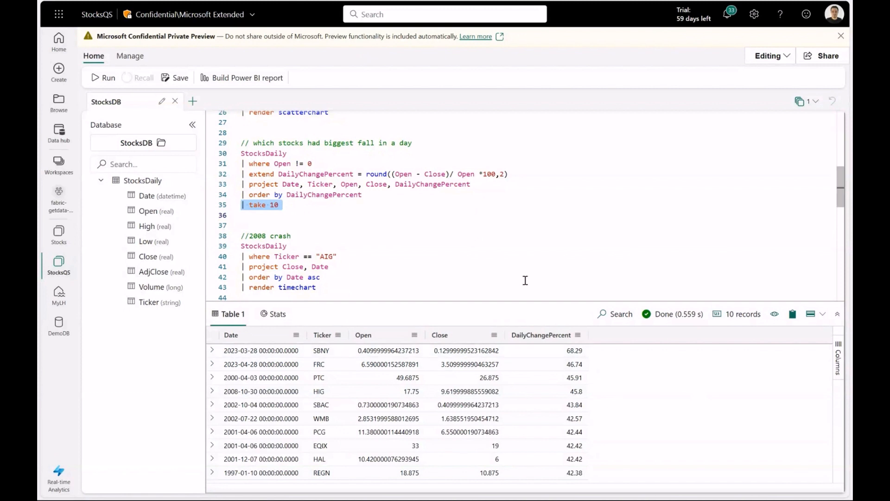
pyautogui.scroll(-1, 523, 276)
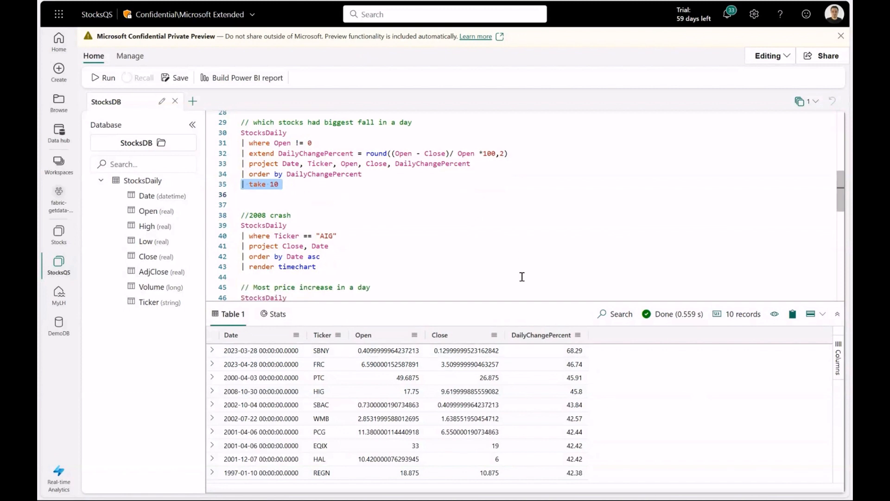